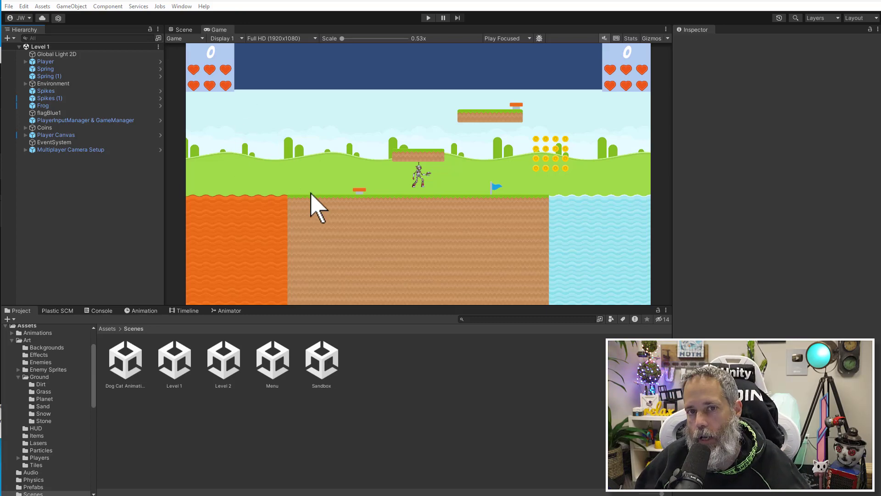
Duplicate the grassMid (6) and grassCenter (1) ground pieces in the scene and move the copies to X 56, beyond the second water pool.
{"action": "left_click", "coordinate": [185, 30]}
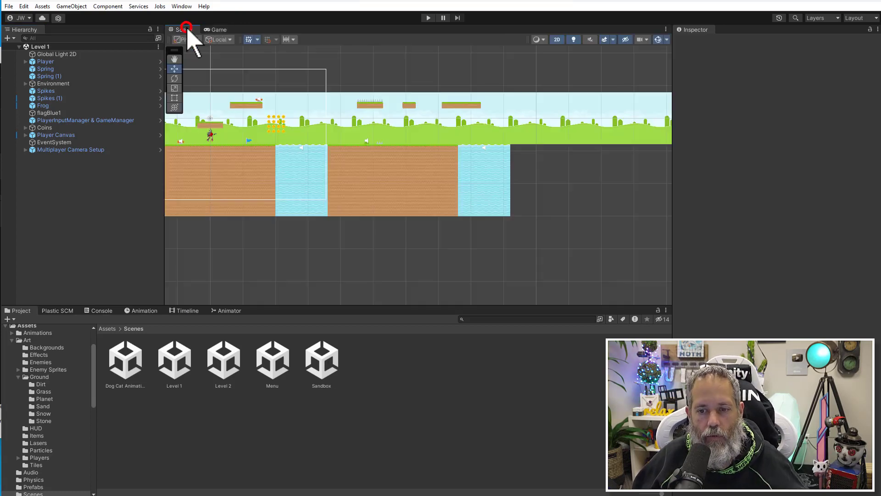
{"action": "scroll", "coordinate": [390, 175], "scroll_direction": "down", "scroll_amount": 2}
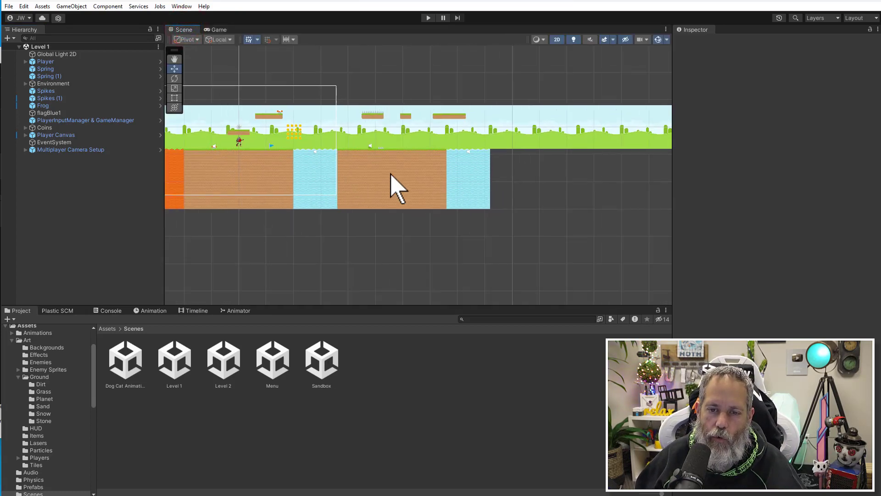
{"action": "scroll", "coordinate": [390, 174], "scroll_direction": "up", "scroll_amount": 4}
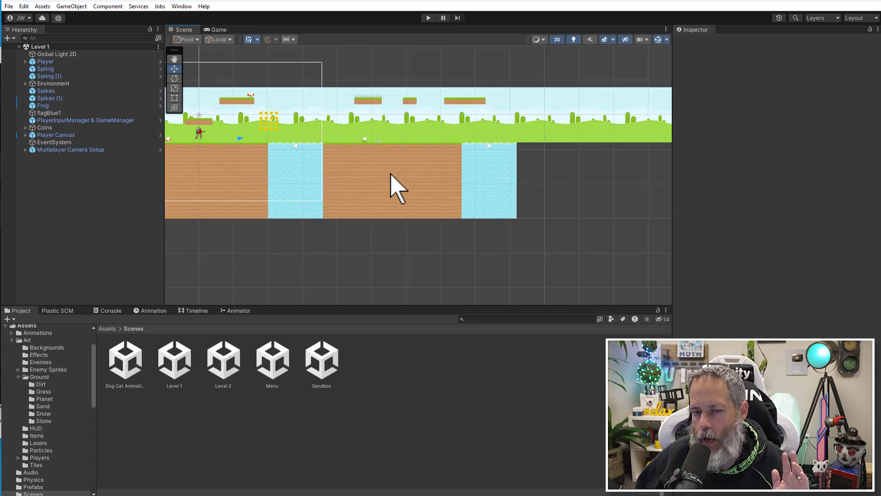
{"action": "left_click", "coordinate": [424, 158]}
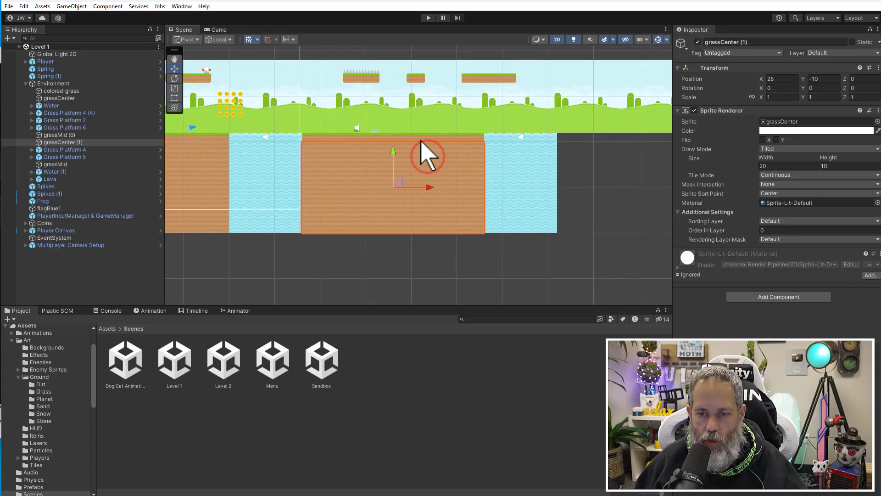
{"action": "left_click", "coordinate": [372, 135], "text": "shift"}
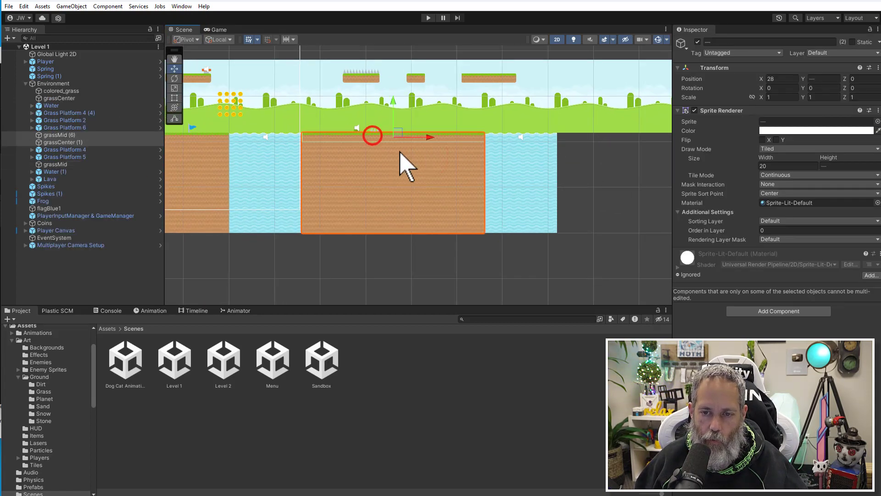
{"action": "key", "text": "ctrl+d"}
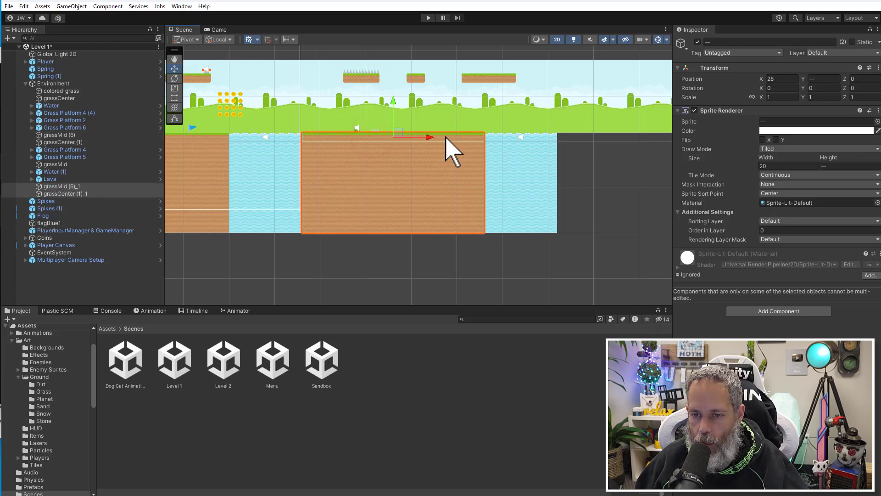
{"action": "left_click_drag", "start_coordinate": [433, 137], "coordinate": [689, 161]}
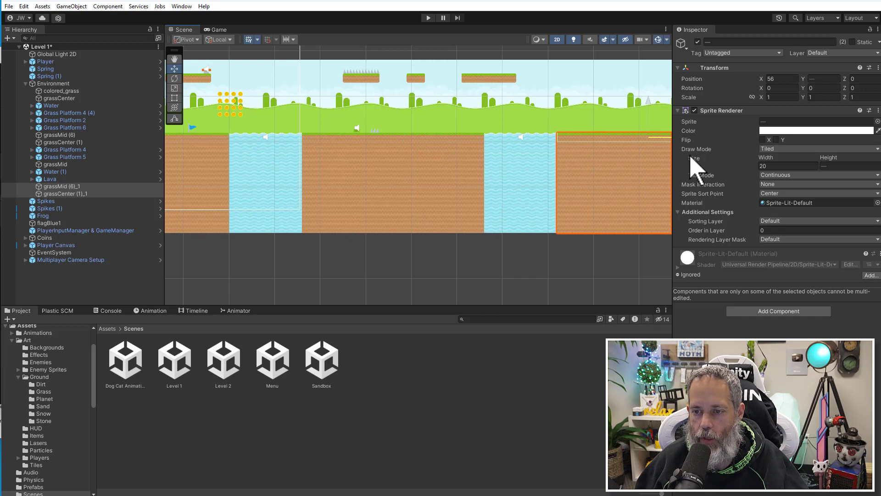
Place a stoneCenter sprite from the Stone ground art on the far end of the last floating grass platform at X 41, Y 3.
{"action": "middle_click_drag", "start_coordinate": [610, 157], "coordinate": [472, 181]}
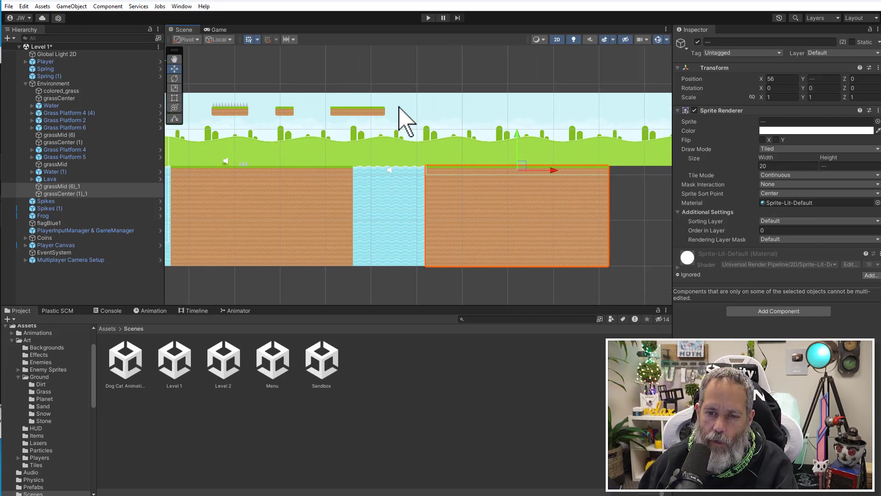
{"action": "scroll", "coordinate": [367, 119], "scroll_direction": "up", "scroll_amount": 5}
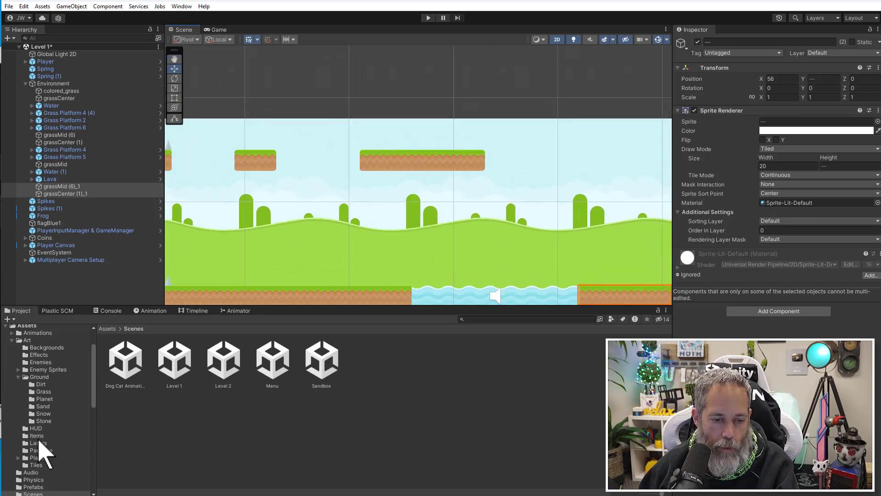
{"action": "left_click", "coordinate": [43, 421]}
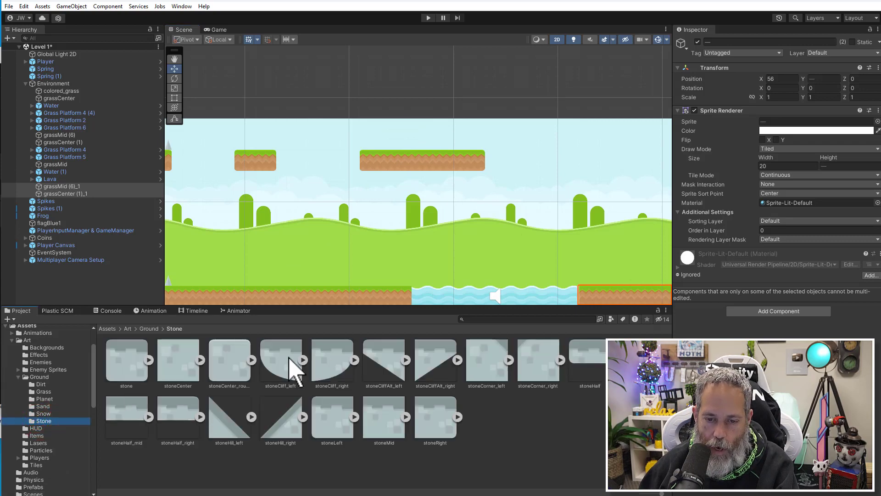
{"action": "left_click_drag", "start_coordinate": [179, 362], "coordinate": [478, 141]}
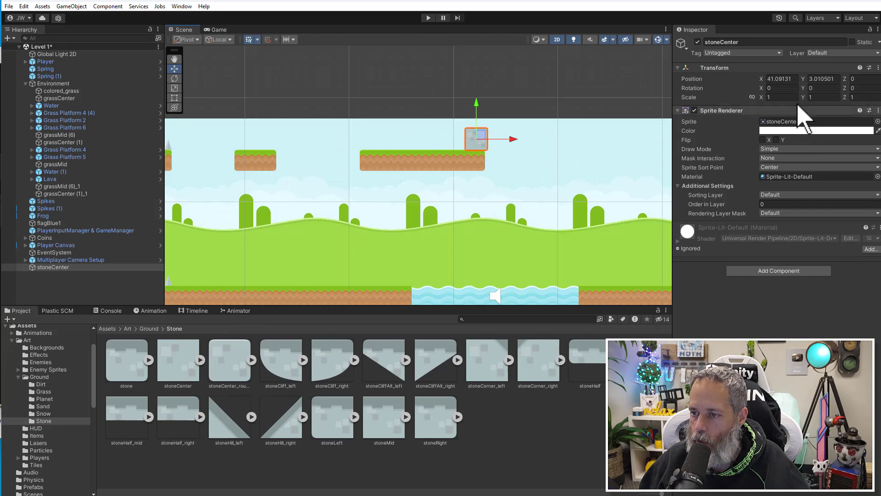
{"action": "left_click", "coordinate": [796, 78]}
{"action": "type", "text": "41"}
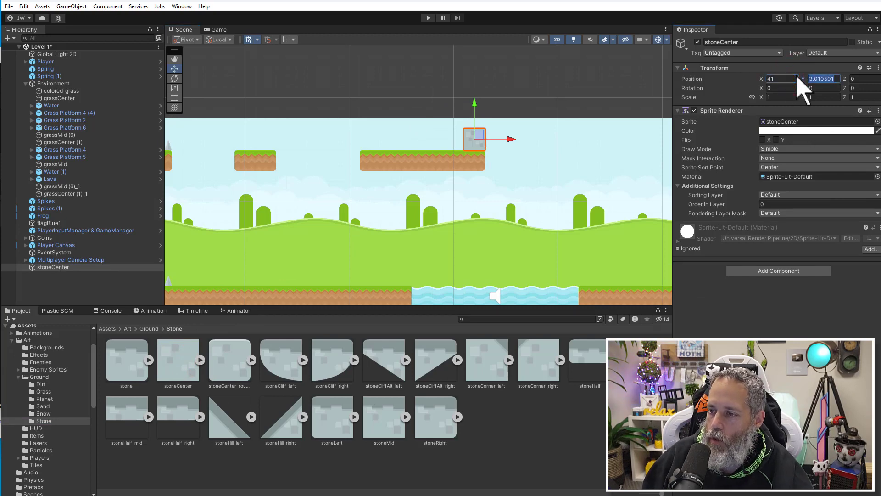
{"action": "type", "text": "3"}
Set the stone block's draw mode to Tiled and stretch it upward to a height of 2.
{"action": "left_click", "coordinate": [805, 148]}
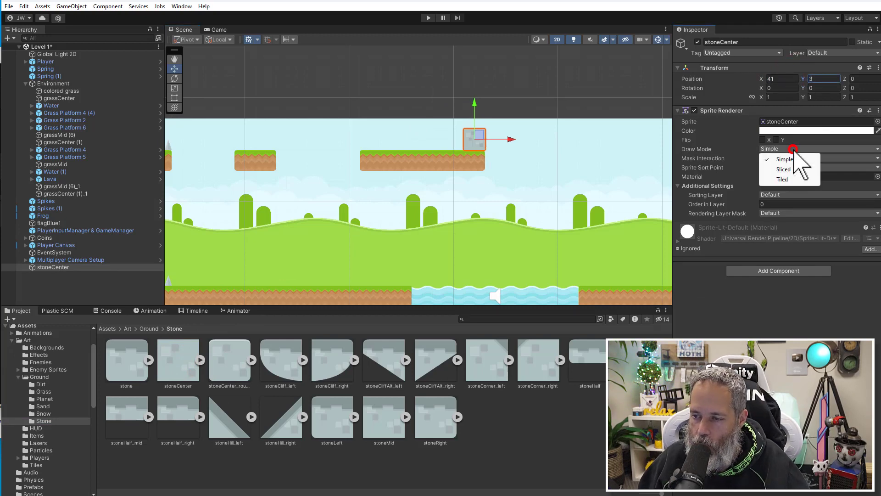
{"action": "left_click", "coordinate": [780, 179]}
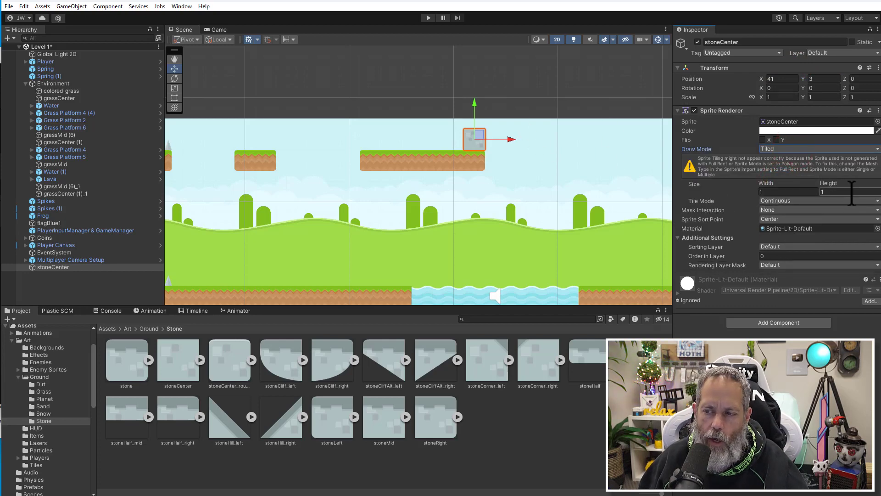
{"action": "key", "text": "t"}
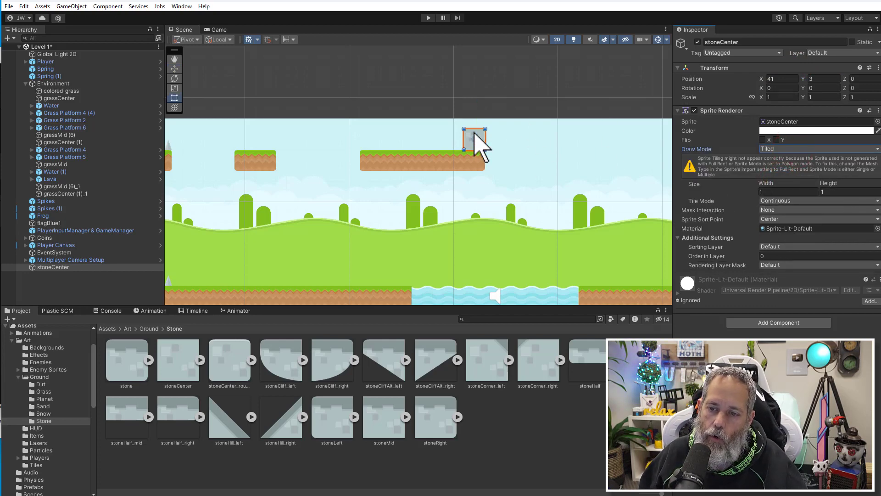
{"action": "left_click_drag", "start_coordinate": [474, 130], "coordinate": [477, 105]}
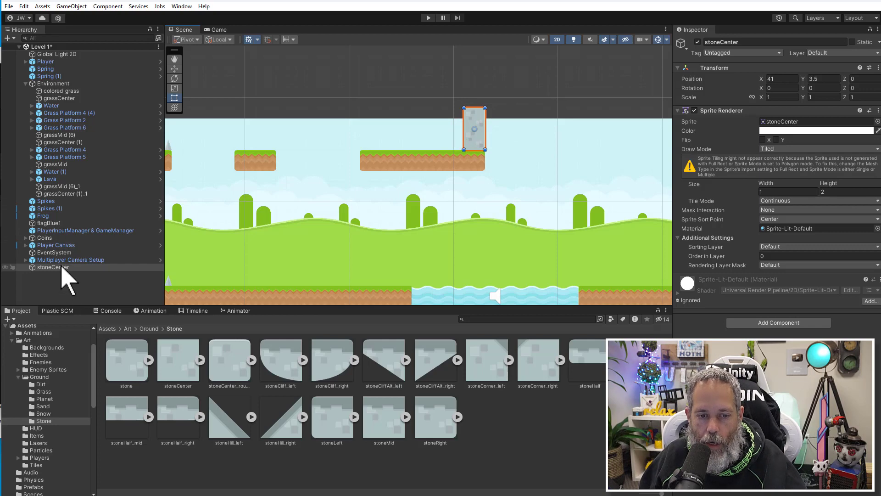
Duplicate the stone wall and reshape the copy into a roof 5 wide and 1 high above the platform, at X 39, Y 5.
{"action": "key", "text": "ctrl+d"}
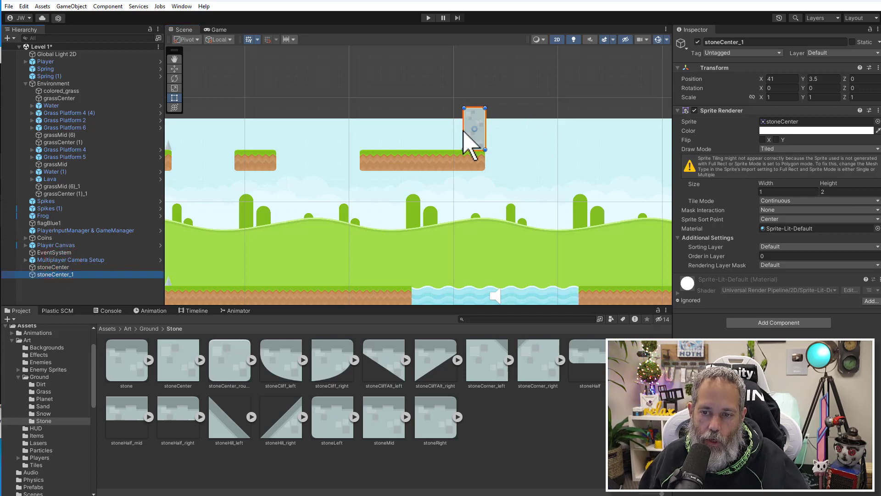
{"action": "left_click_drag", "start_coordinate": [476, 131], "coordinate": [474, 49]}
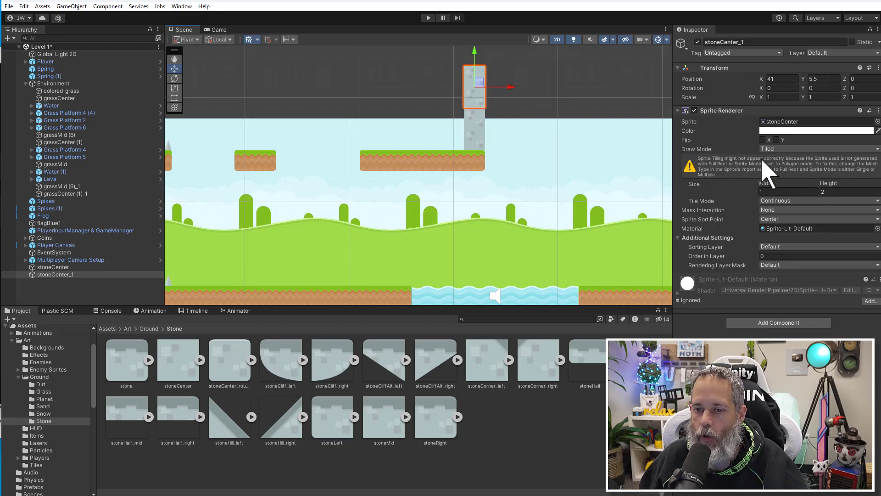
{"action": "key", "text": "t"}
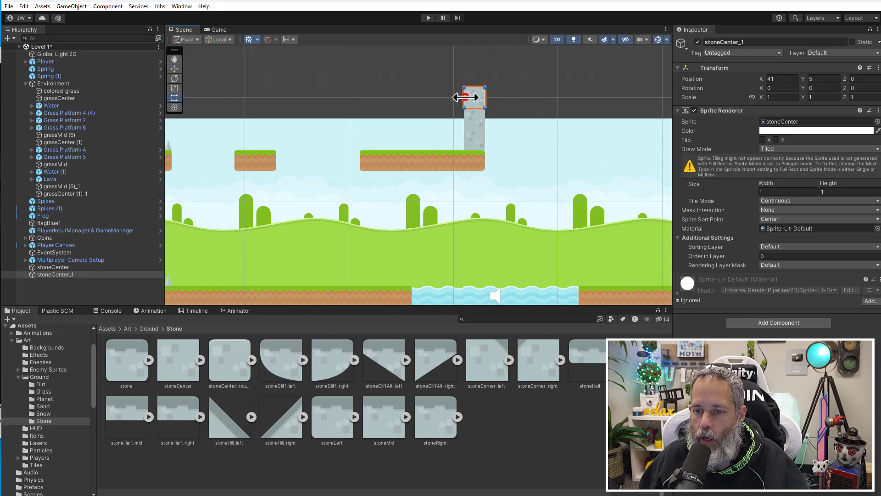
{"action": "left_click_drag", "start_coordinate": [465, 98], "coordinate": [383, 106]}
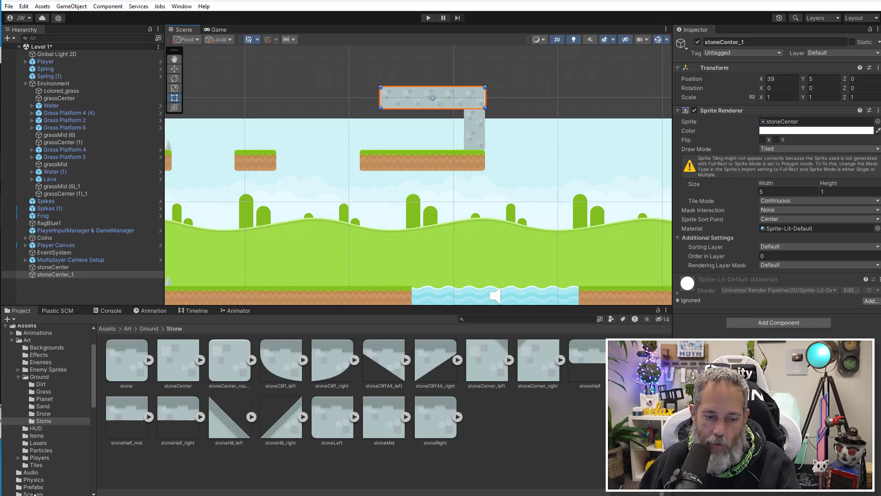
Place a Yellow Lock prefab on the platform under the open end of the stone roof at X 37, Y 3.
{"action": "left_click", "coordinate": [33, 487]}
{"action": "scroll", "coordinate": [303, 431], "scroll_direction": "down", "scroll_amount": 3}
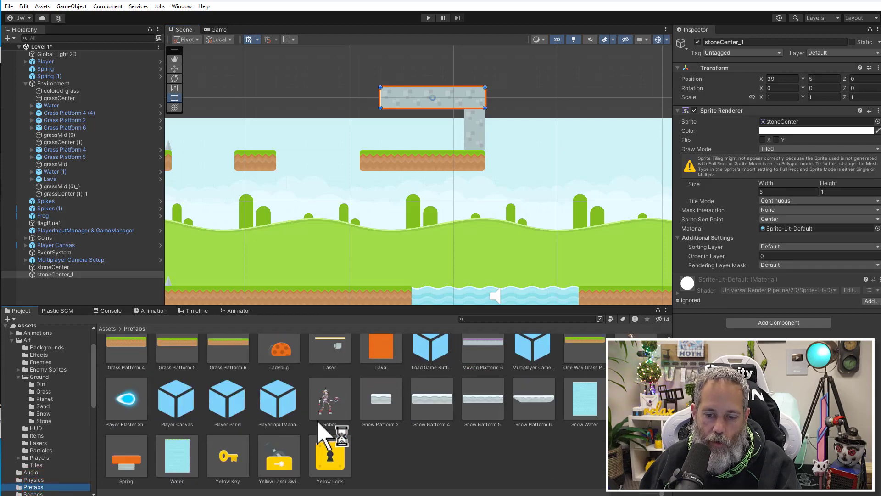
{"action": "left_click_drag", "start_coordinate": [330, 456], "coordinate": [389, 142]}
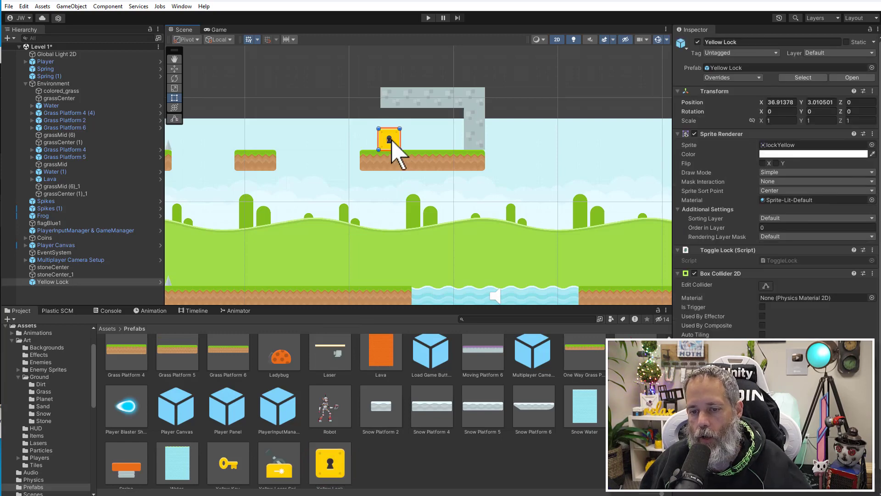
{"action": "left_click", "coordinate": [773, 102]}
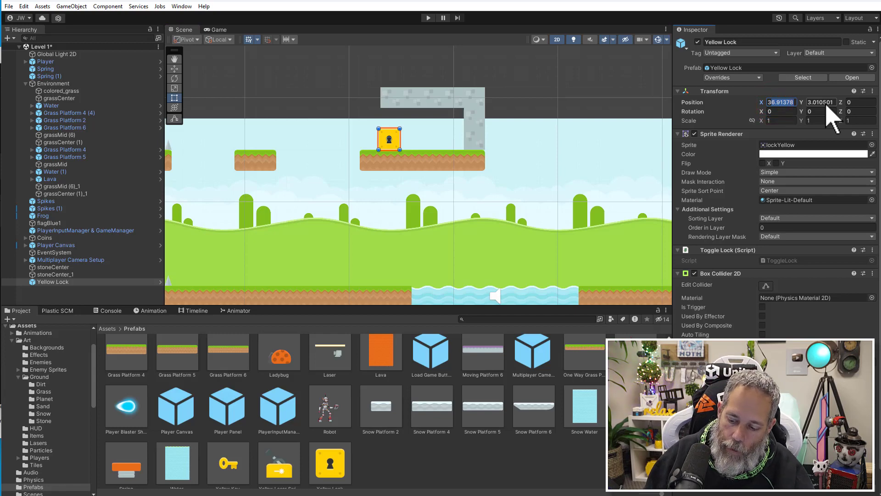
{"action": "type", "text": "3"}
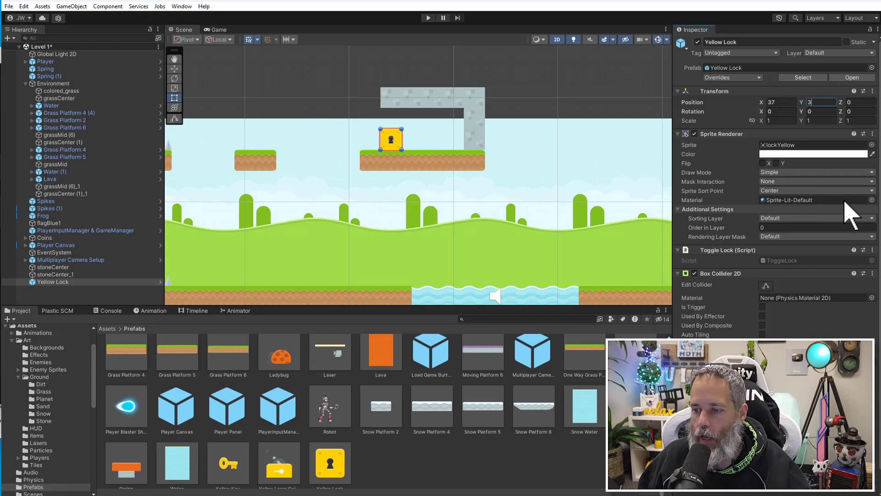
Set the Yellow Lock's draw mode to Tiled and stretch it up to the stone roof with a height of 2.
{"action": "left_click", "coordinate": [787, 173]}
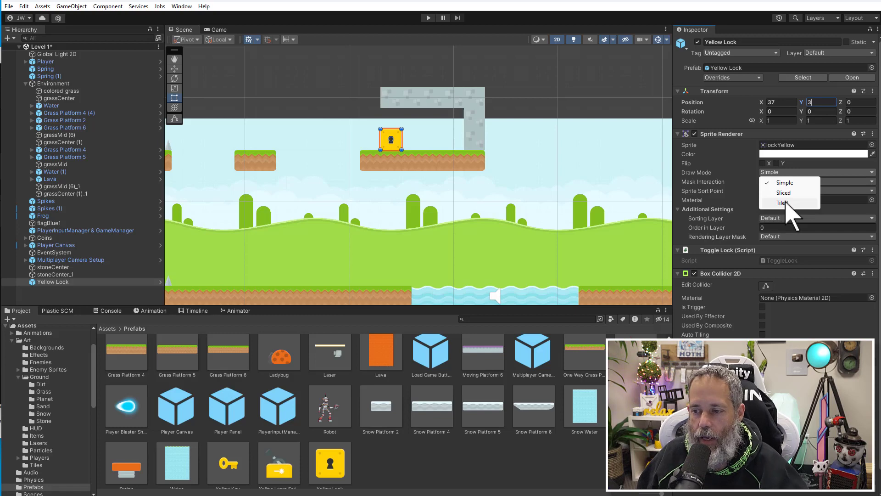
{"action": "left_click", "coordinate": [785, 204]}
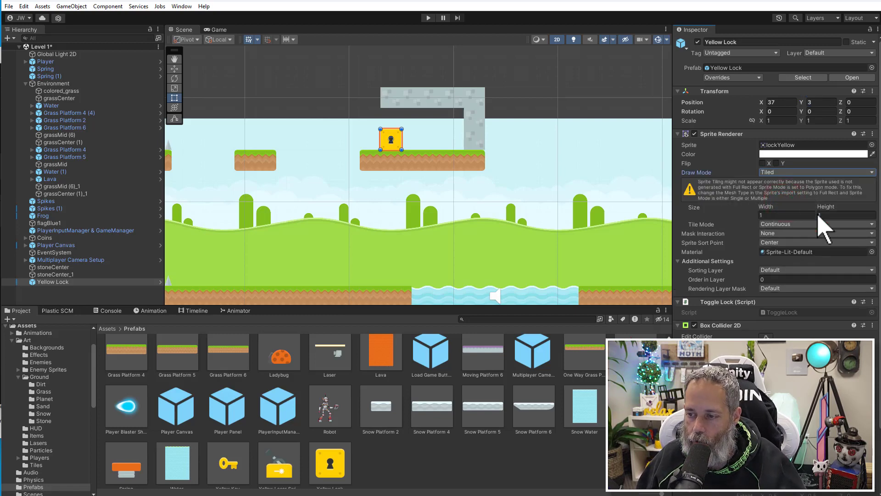
{"action": "left_click", "coordinate": [389, 140]}
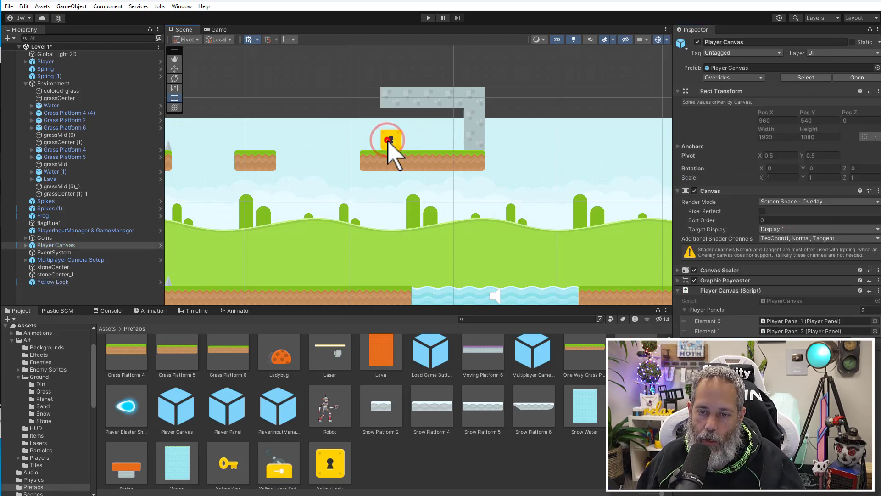
{"action": "left_click", "coordinate": [389, 140]}
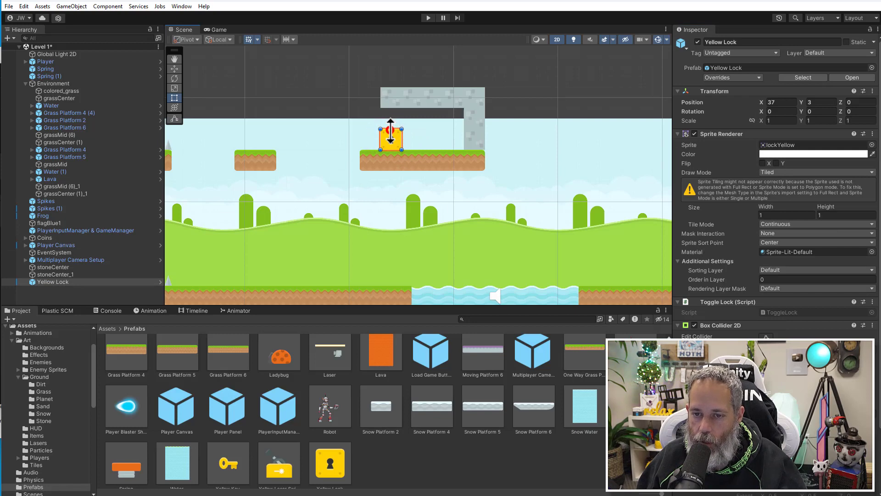
{"action": "left_click_drag", "start_coordinate": [390, 132], "coordinate": [394, 111]}
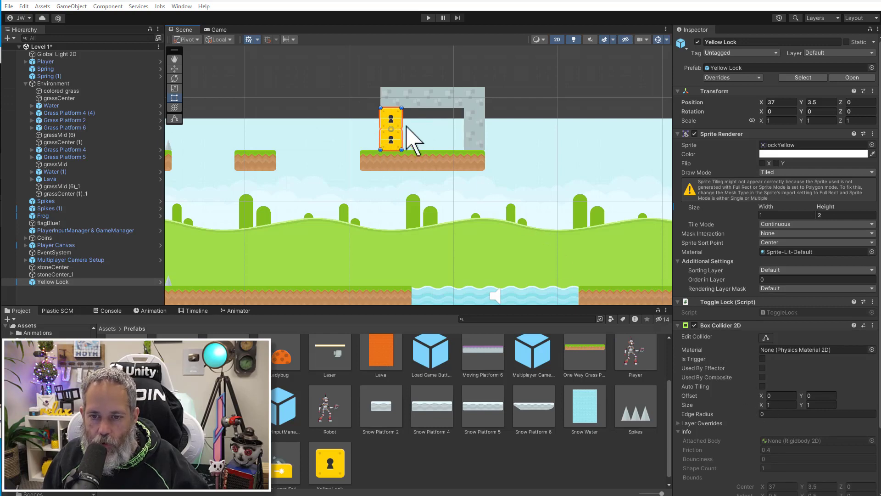
Enable Auto Tiling on the Yellow Lock's Box Collider 2D.
{"action": "scroll", "coordinate": [377, 146], "scroll_direction": "up", "scroll_amount": 1}
{"action": "scroll", "coordinate": [378, 149], "scroll_direction": "up", "scroll_amount": 2}
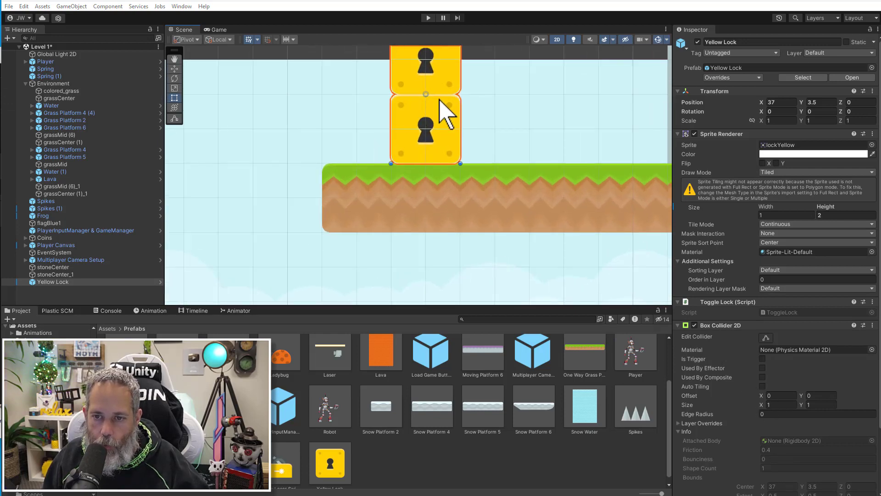
{"action": "left_click", "coordinate": [762, 387]}
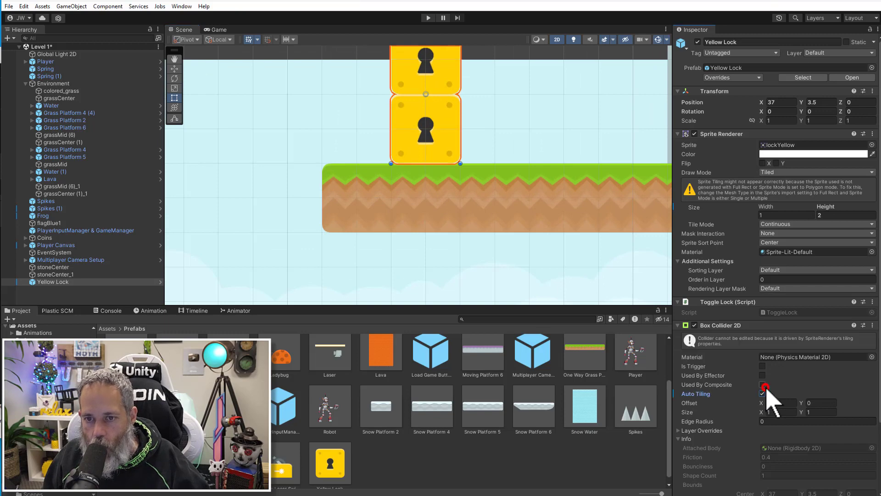
Place a Yellow Key prefab just above the grass at the far end of the ground, at about X 64.4, Y -3.2.
{"action": "scroll", "coordinate": [549, 202], "scroll_direction": "down", "scroll_amount": 2}
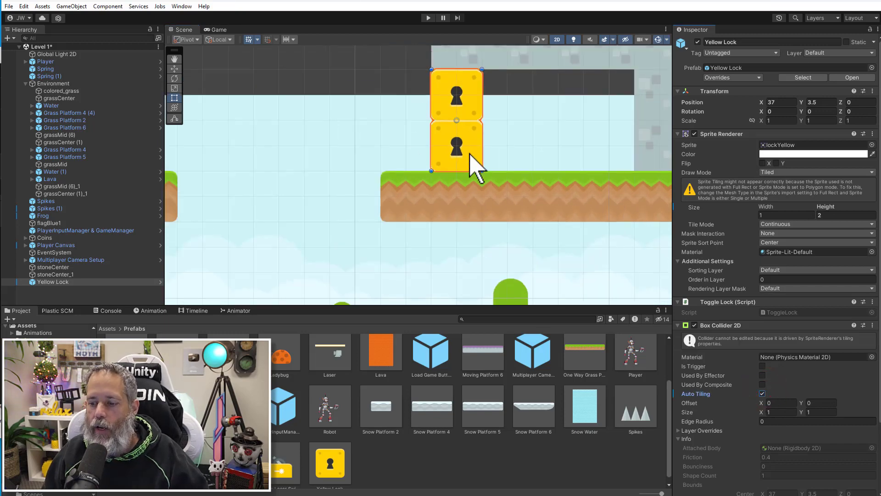
{"action": "scroll", "coordinate": [475, 163], "scroll_direction": "down", "scroll_amount": 3}
{"action": "scroll", "coordinate": [492, 185], "scroll_direction": "down", "scroll_amount": 3}
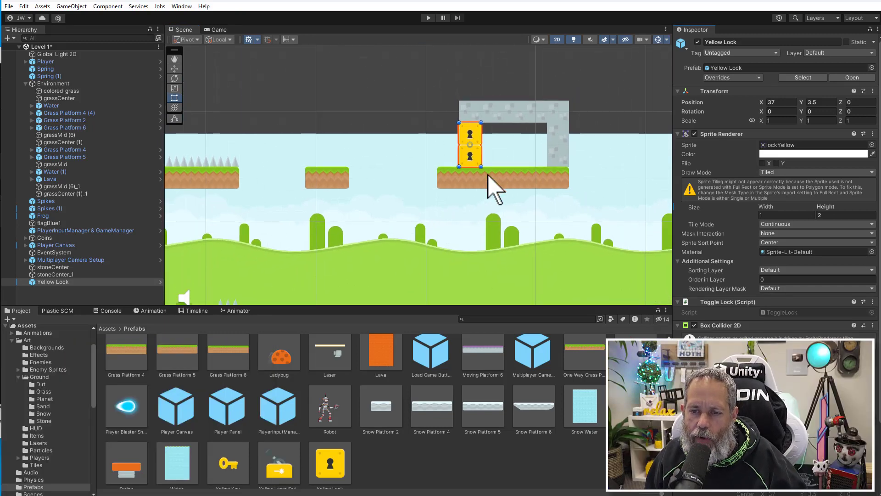
{"action": "middle_click_drag", "start_coordinate": [459, 197], "coordinate": [317, 138]}
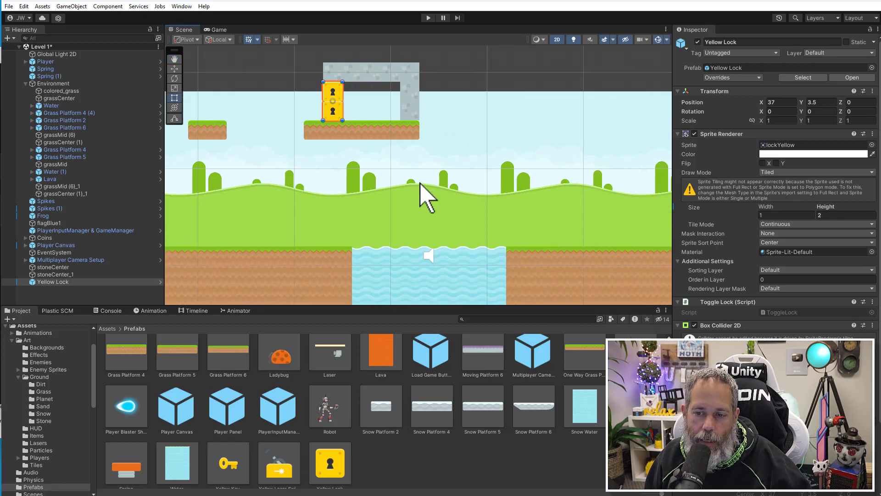
{"action": "middle_click_drag", "start_coordinate": [420, 182], "coordinate": [238, 122]}
{"action": "scroll", "coordinate": [486, 179], "scroll_direction": "down", "scroll_amount": 4}
{"action": "scroll", "coordinate": [486, 180], "scroll_direction": "down", "scroll_amount": 2}
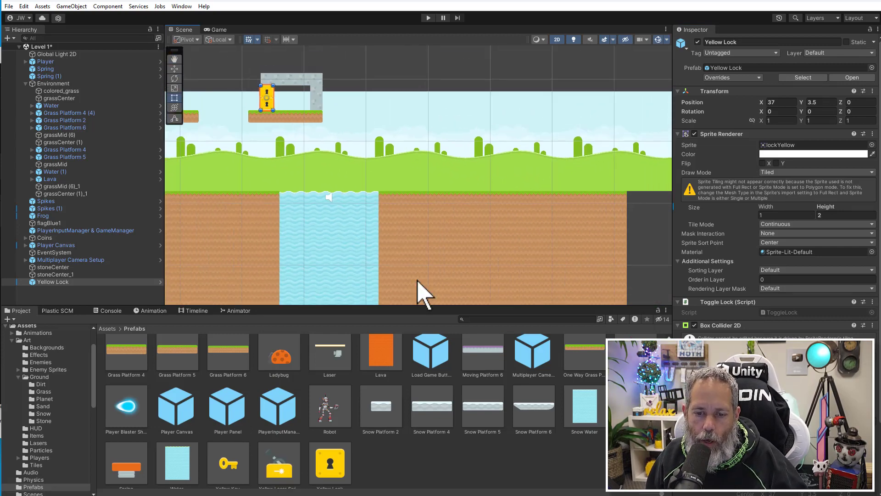
{"action": "left_click_drag", "start_coordinate": [230, 475], "coordinate": [608, 183]}
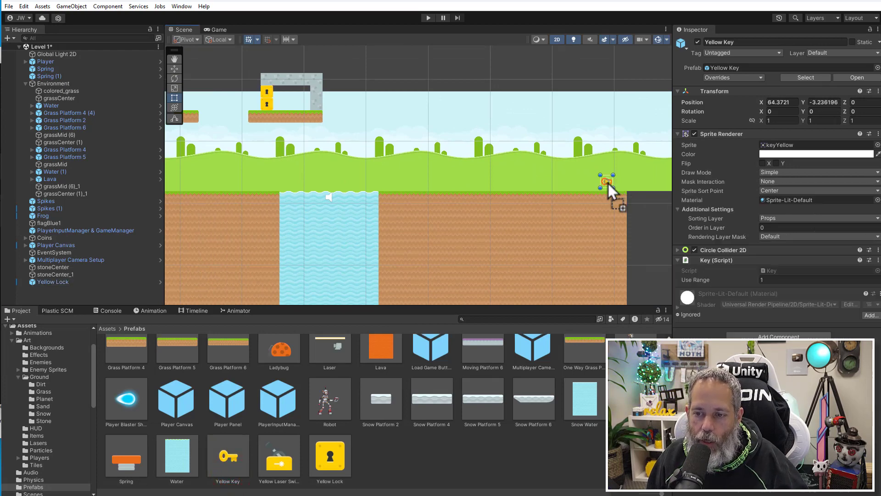
Place the signExit tile from the Art/Tiles folder behind the Yellow Lock in the stone enclosure, at about X 38.4, Y 3.
{"action": "middle_click_drag", "start_coordinate": [335, 201], "coordinate": [497, 192]}
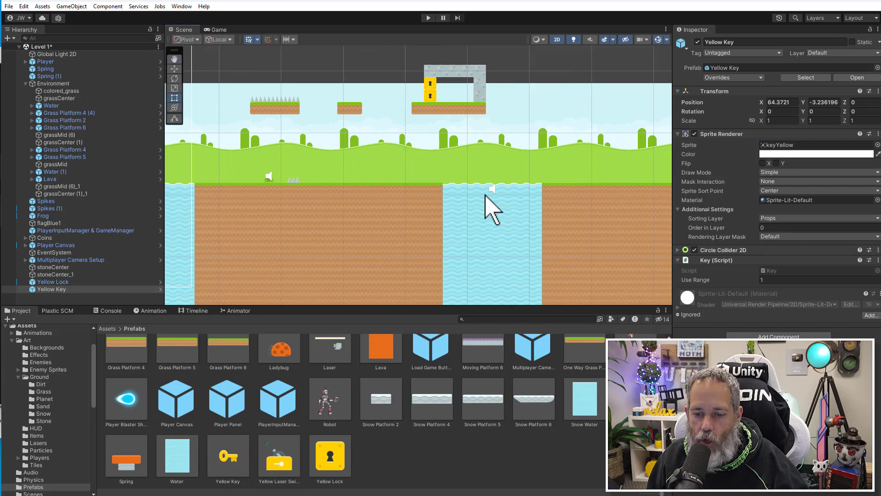
{"action": "left_click", "coordinate": [36, 465]}
{"action": "scroll", "coordinate": [367, 434], "scroll_direction": "up", "scroll_amount": 3}
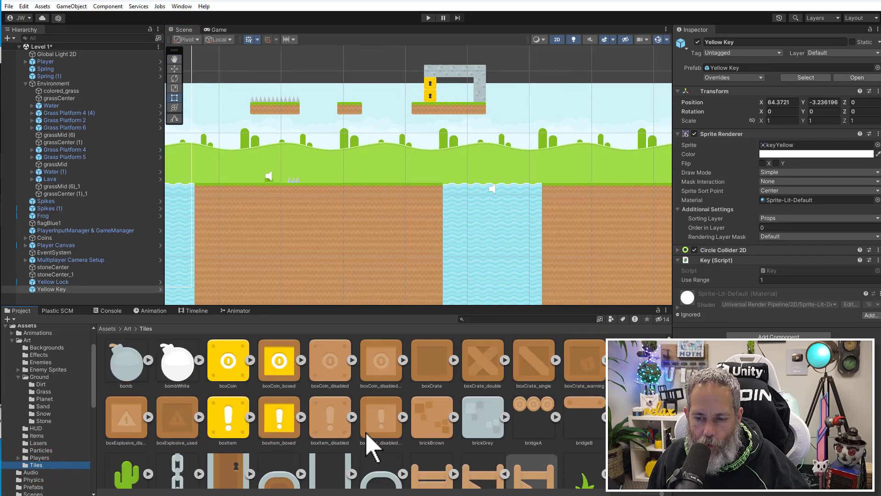
{"action": "scroll", "coordinate": [370, 447], "scroll_direction": "down", "scroll_amount": 5}
{"action": "left_click_drag", "start_coordinate": [381, 411], "coordinate": [450, 97]}
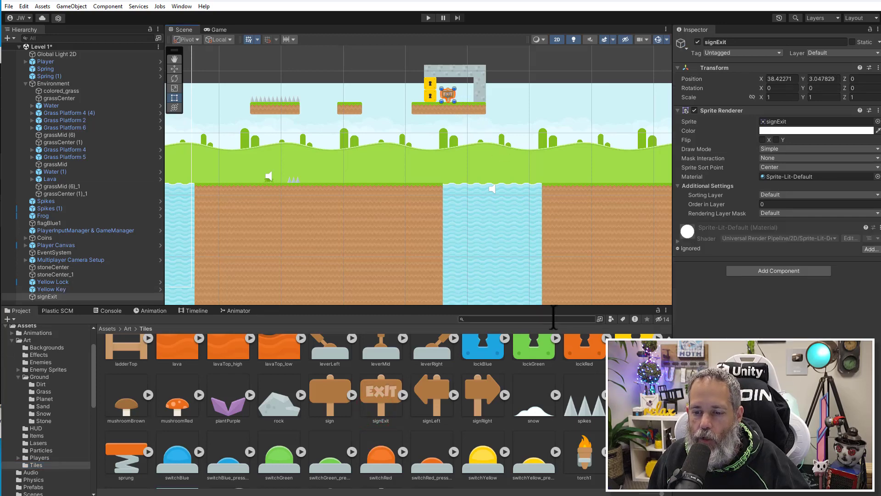
Place the doorClosed_mid tile between the exit sign and the stone wall, at about X 39.8, Y 3.
{"action": "scroll", "coordinate": [558, 394], "scroll_direction": "down", "scroll_amount": 2}
{"action": "scroll", "coordinate": [507, 471], "scroll_direction": "up", "scroll_amount": 8}
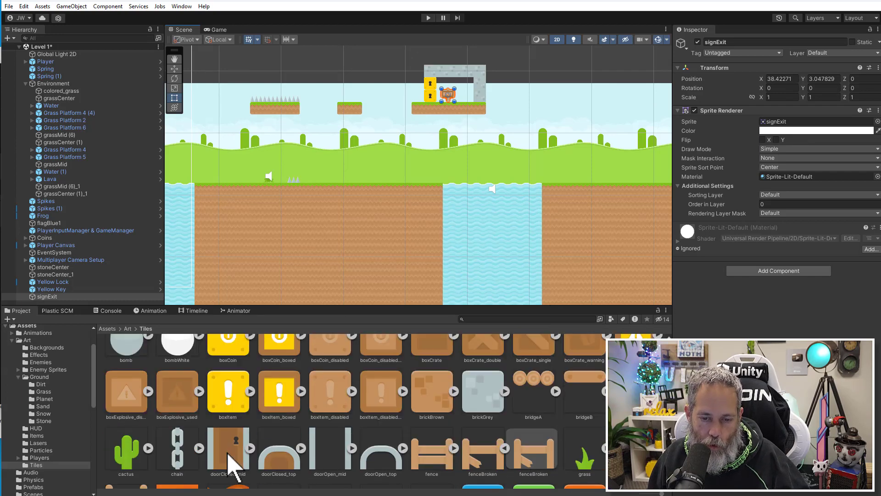
{"action": "left_click_drag", "start_coordinate": [228, 453], "coordinate": [459, 150]}
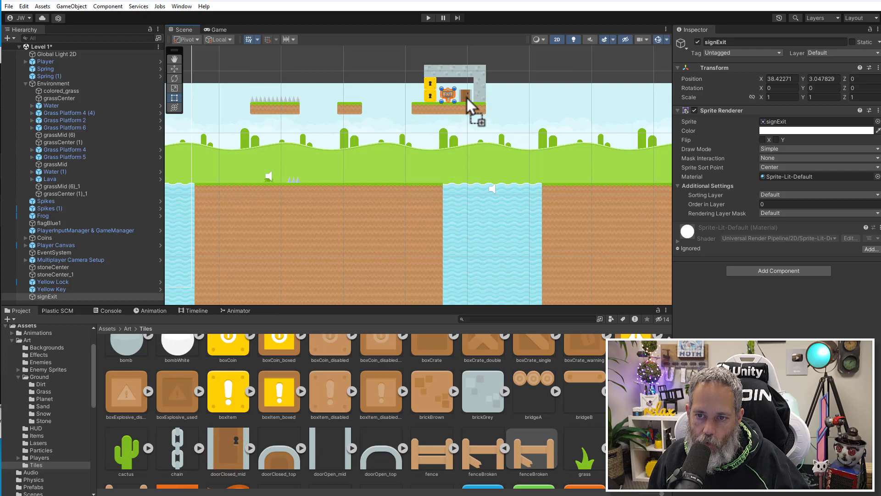
{"action": "left_click_drag", "start_coordinate": [467, 98], "coordinate": [467, 98]}
Add the doorClosed_top tile as a child of doorClosed_mid and set its local position to X 0, Y 1.
{"action": "left_click_drag", "start_coordinate": [279, 455], "coordinate": [115, 302]}
{"action": "left_click", "coordinate": [782, 79]}
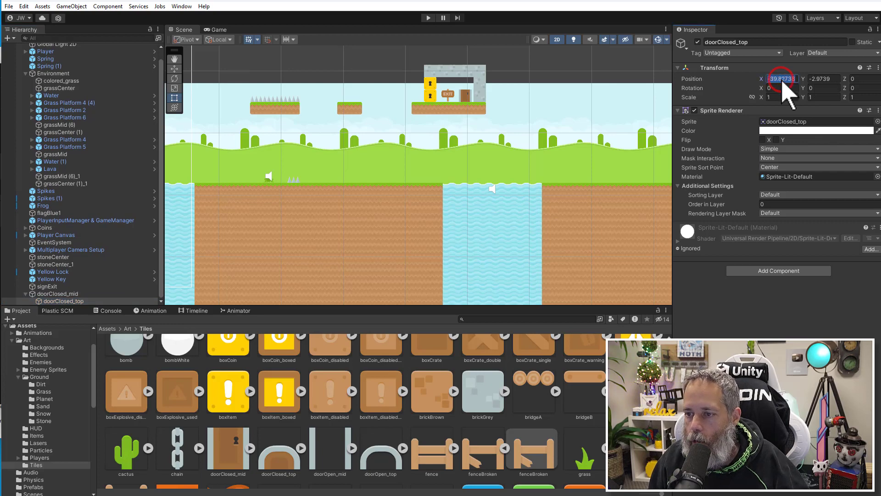
{"action": "type", "text": "0"}
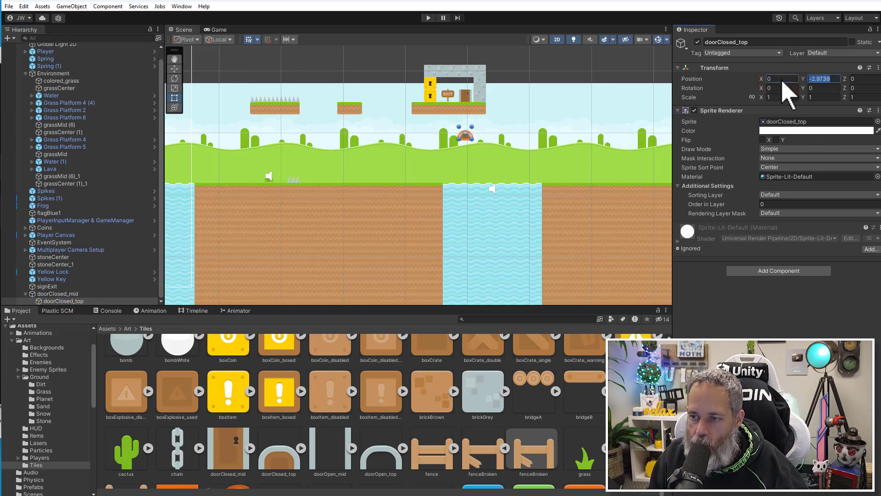
{"action": "type", "text": "1"}
{"action": "scroll", "coordinate": [500, 94], "scroll_direction": "up", "scroll_amount": 4}
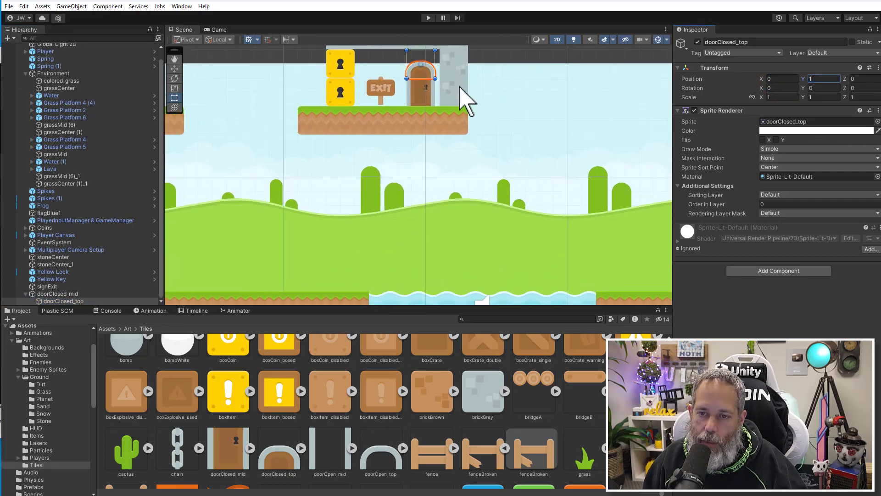
Set the position of doorClosed_mid to X 40, Y 3.
{"action": "left_click", "coordinate": [74, 294]}
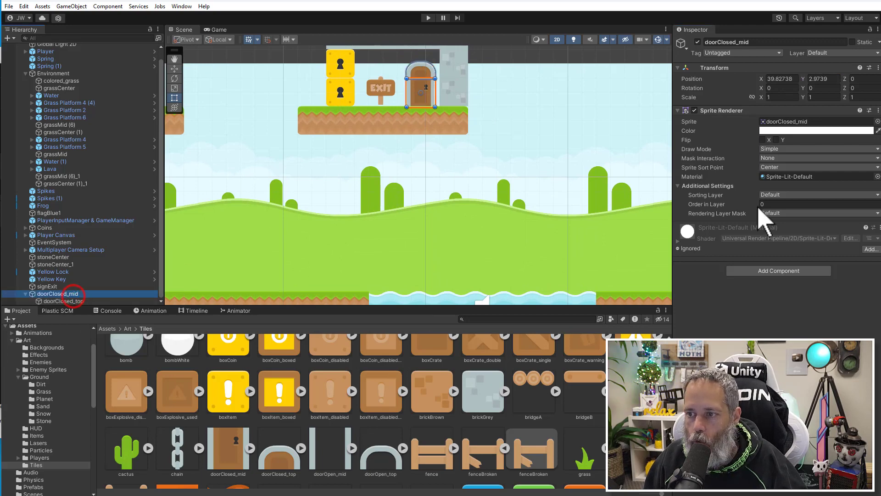
{"action": "left_click", "coordinate": [783, 79]}
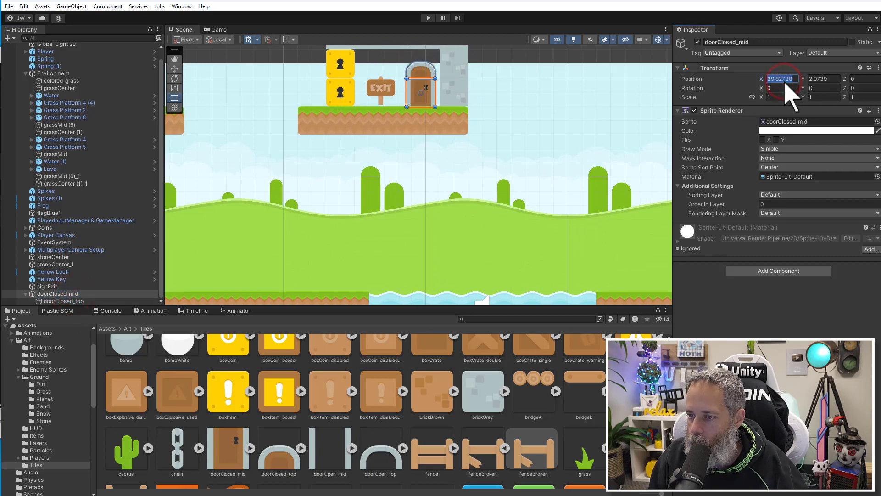
{"action": "type", "text": "40"}
{"action": "key", "text": "Tab"}
{"action": "type", "text": "3"}
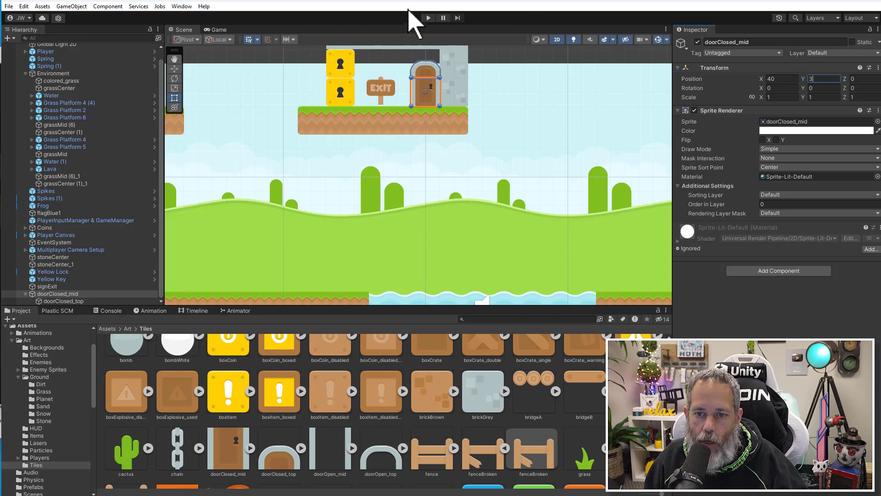
Set the exit sign's position to X 38.5, Y 3.
{"action": "left_click", "coordinate": [376, 88]}
{"action": "left_click", "coordinate": [373, 90]}
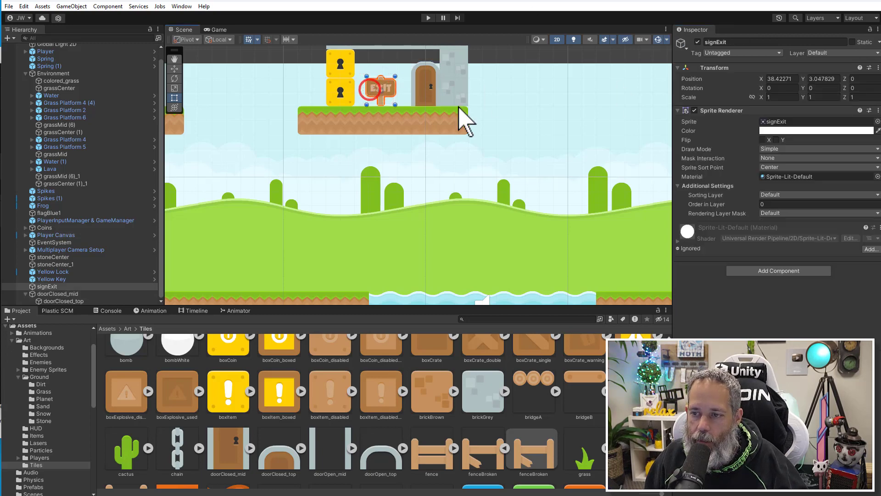
{"action": "left_click", "coordinate": [785, 79]}
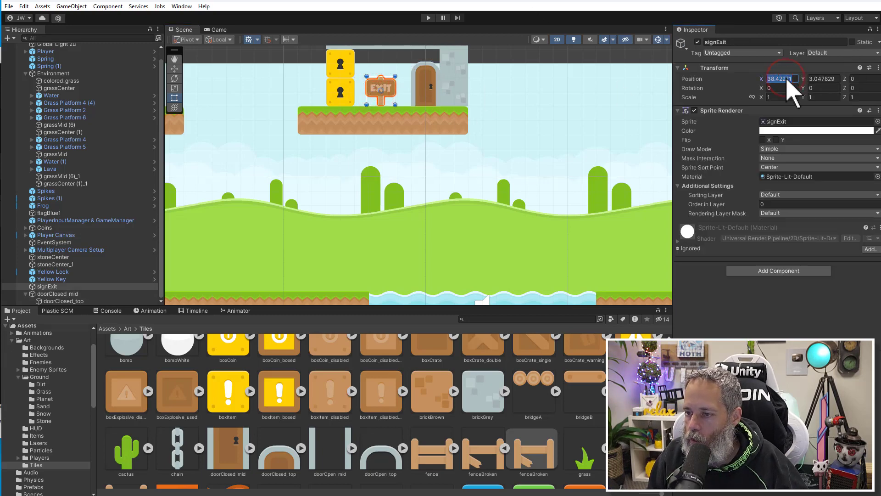
{"action": "type", "text": "38.5"}
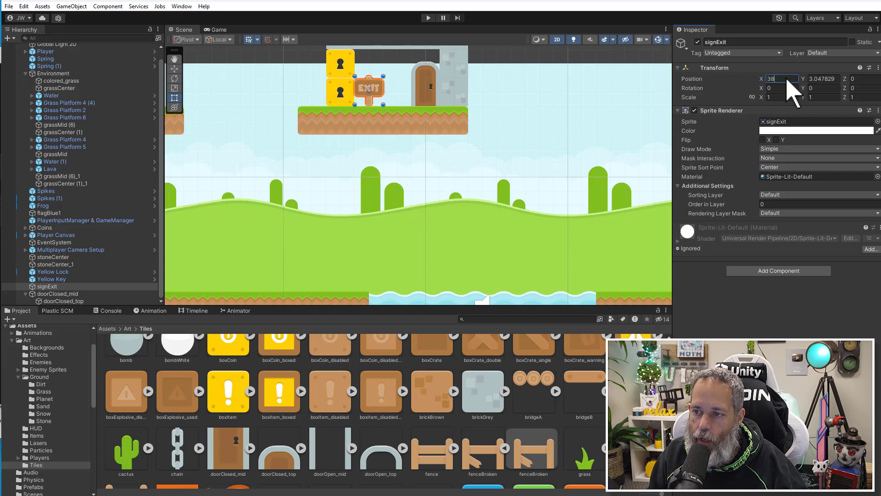
{"action": "key", "text": "Tab"}
{"action": "type", "text": "3"}
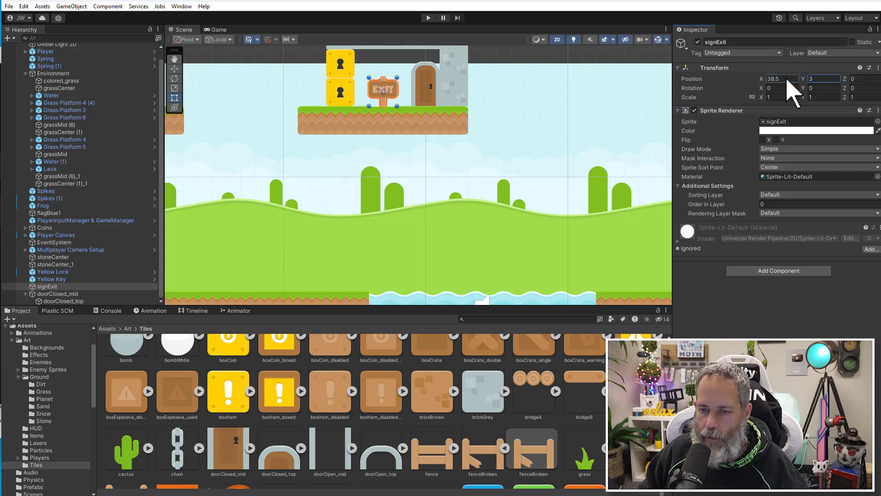
Move the complete door horizontally away from the stone wall to X 39.75.
{"action": "left_click", "coordinate": [424, 87]}
{"action": "left_click", "coordinate": [424, 87]}
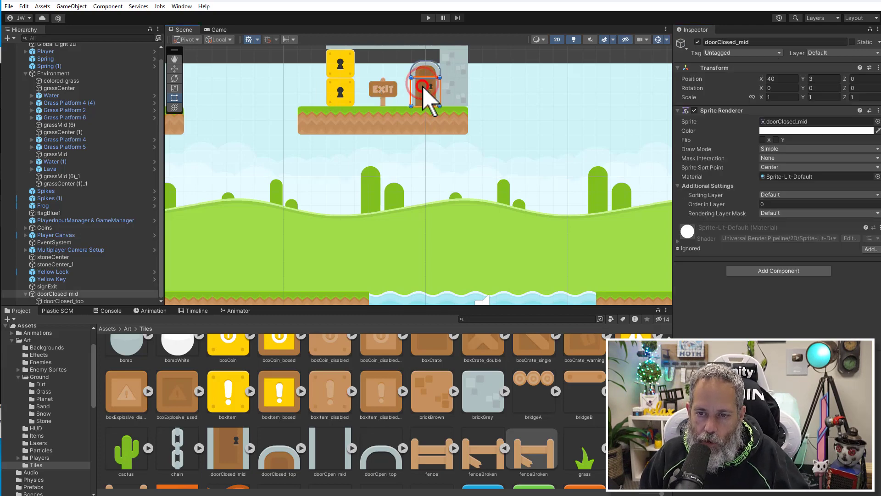
{"action": "key", "text": "w"}
{"action": "left_click_drag", "start_coordinate": [463, 90], "coordinate": [455, 92]}
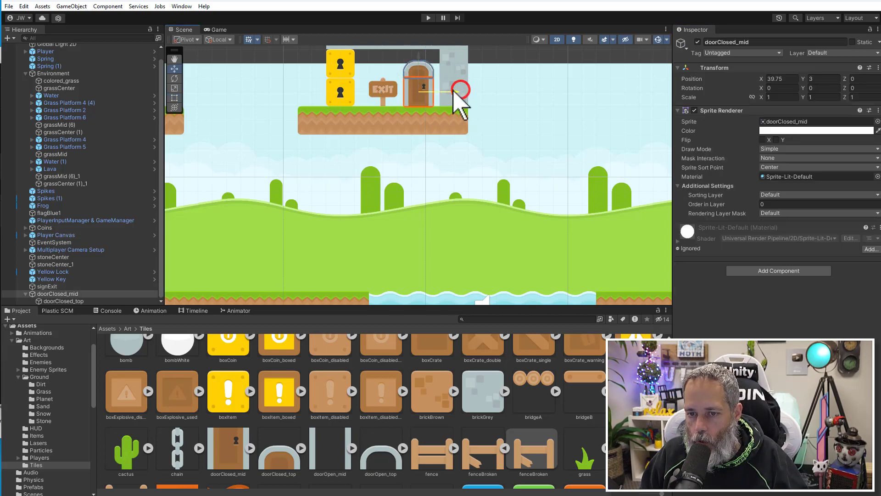
{"action": "left_click", "coordinate": [429, 132]}
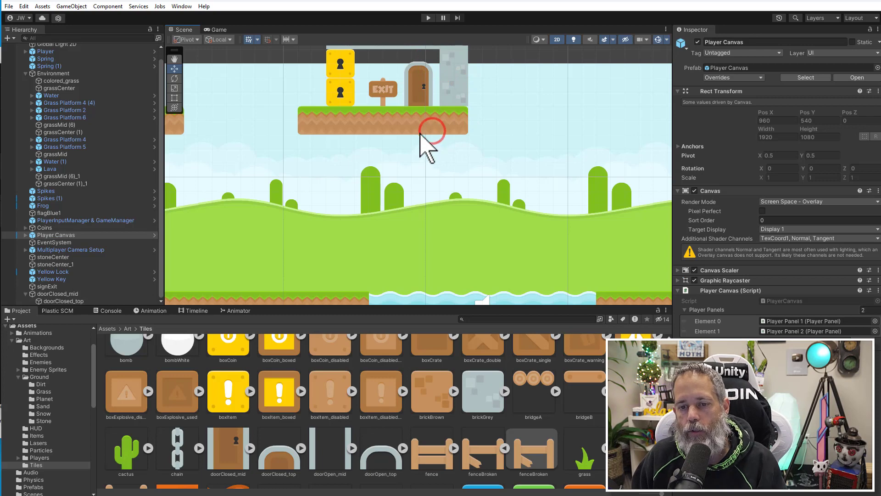
Try deleting the blue flag beside the first water pit, and undo the deletion.
{"action": "scroll", "coordinate": [482, 225], "scroll_direction": "down", "scroll_amount": 3}
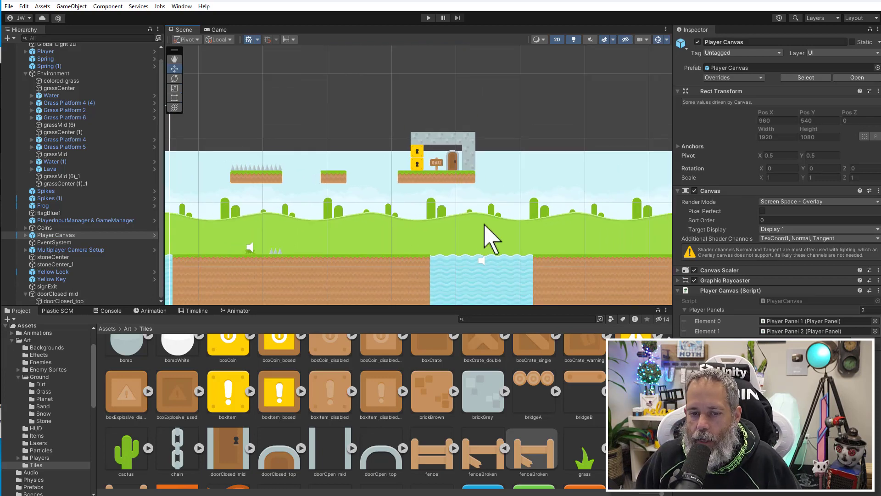
{"action": "scroll", "coordinate": [492, 238], "scroll_direction": "down", "scroll_amount": 2}
{"action": "middle_click_drag", "start_coordinate": [491, 238], "coordinate": [533, 194]}
{"action": "left_click_drag", "start_coordinate": [580, 190], "coordinate": [606, 186]}
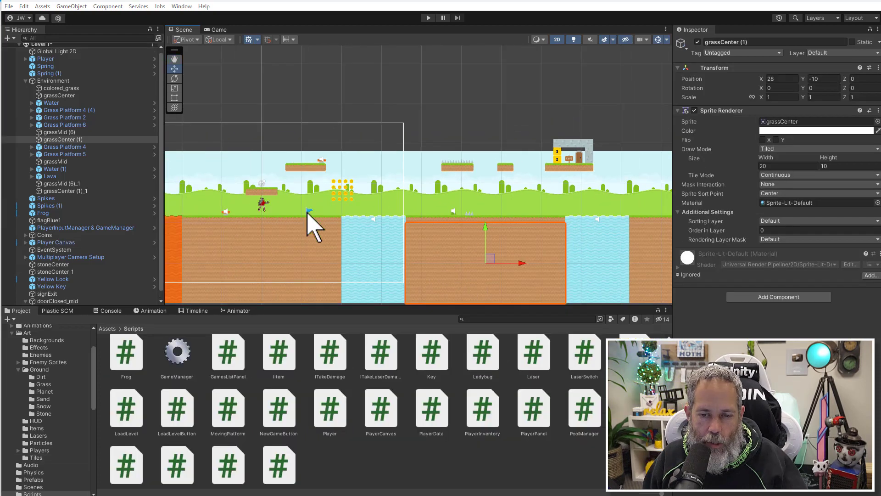
{"action": "scroll", "coordinate": [307, 212], "scroll_direction": "up", "scroll_amount": 3}
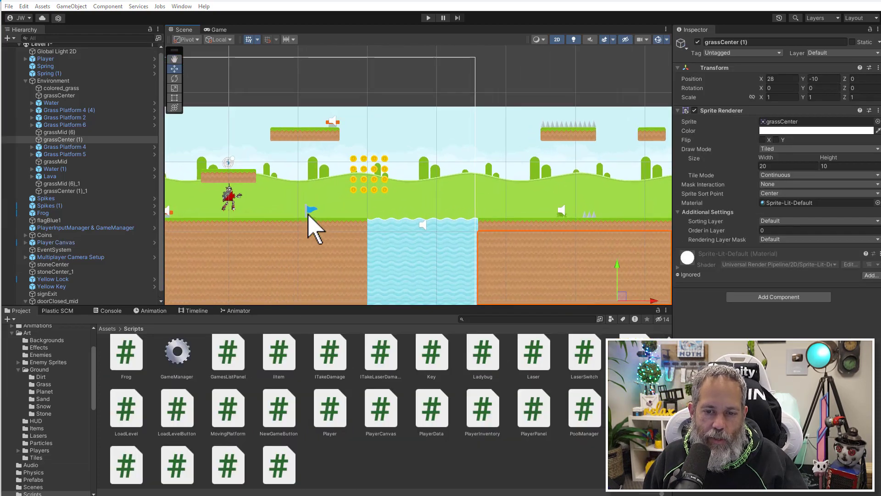
{"action": "left_click", "coordinate": [311, 211]}
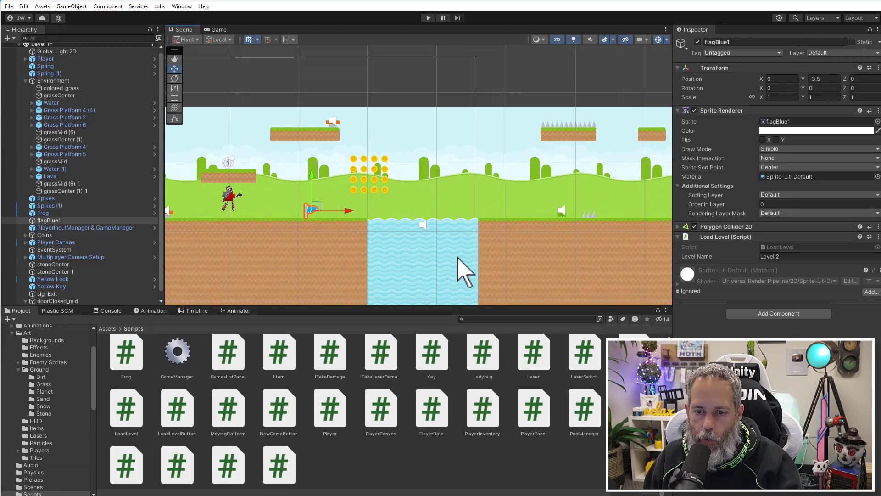
{"action": "key", "text": "Delete"}
{"action": "scroll", "coordinate": [471, 230], "scroll_direction": "down", "scroll_amount": 3}
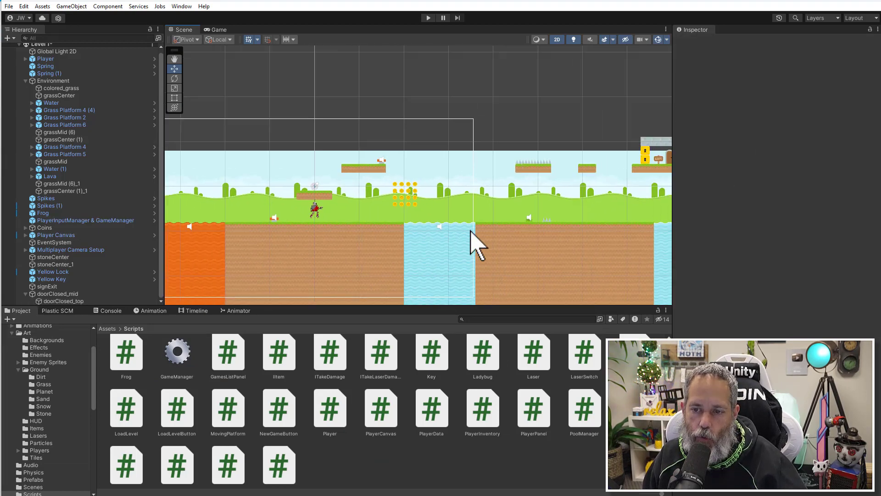
{"action": "middle_click_drag", "start_coordinate": [470, 230], "coordinate": [289, 248]}
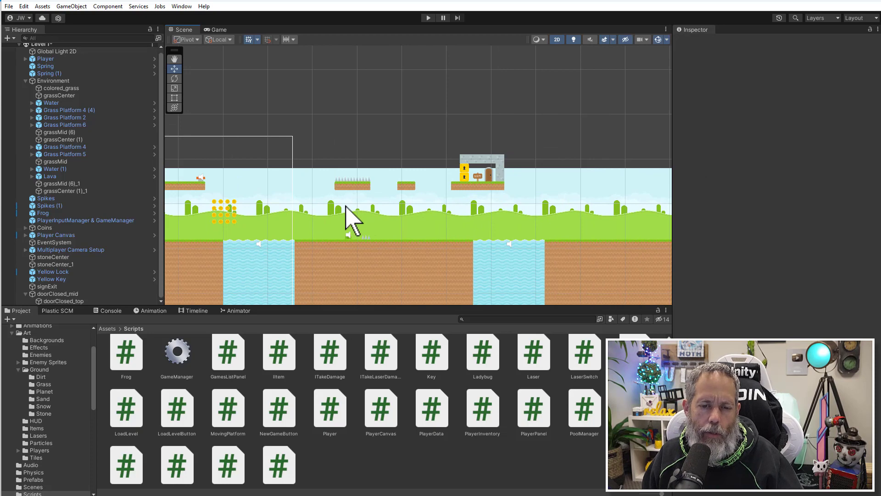
{"action": "key", "text": "ctrl+z"}
Move the blue flag horizontally to the other side of the player, to X -8.5.
{"action": "middle_click_drag", "start_coordinate": [350, 217], "coordinate": [580, 195]}
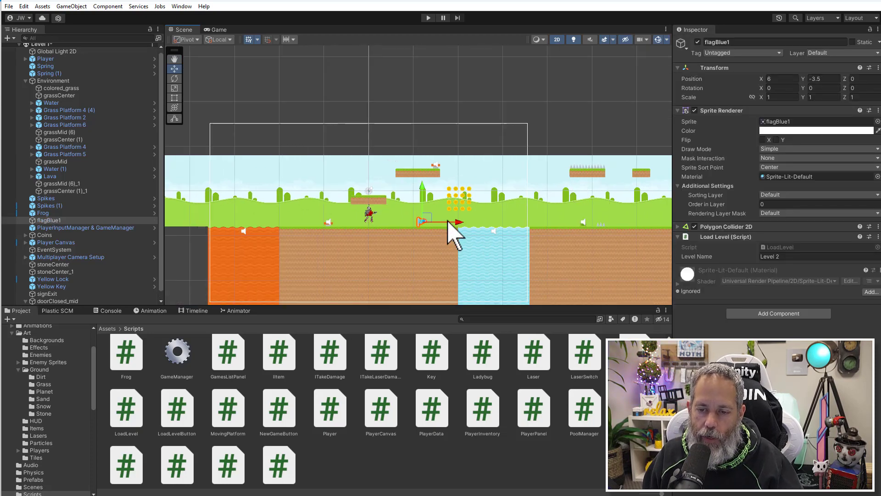
{"action": "left_click_drag", "start_coordinate": [464, 222], "coordinate": [339, 232]}
Copy the blue flag's Load Level component and paste it as a new component onto the closed door.
{"action": "middle_click_drag", "start_coordinate": [546, 215], "coordinate": [337, 212]}
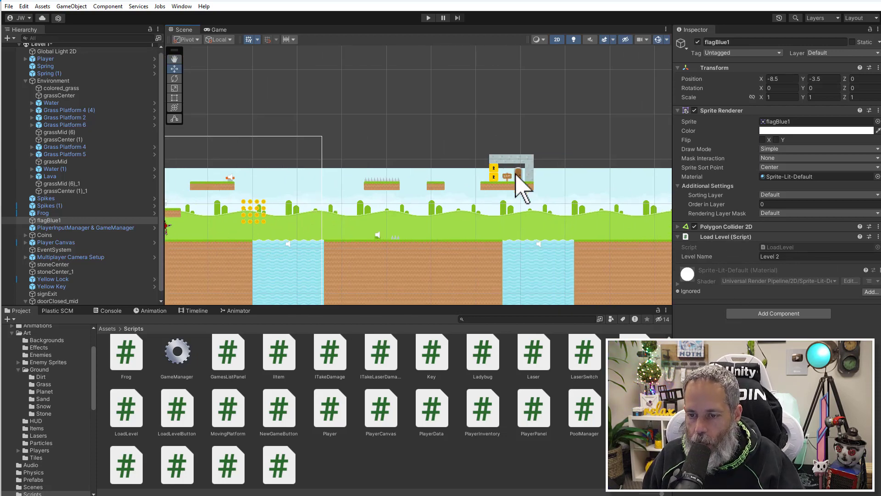
{"action": "scroll", "coordinate": [521, 181], "scroll_direction": "up", "scroll_amount": 5}
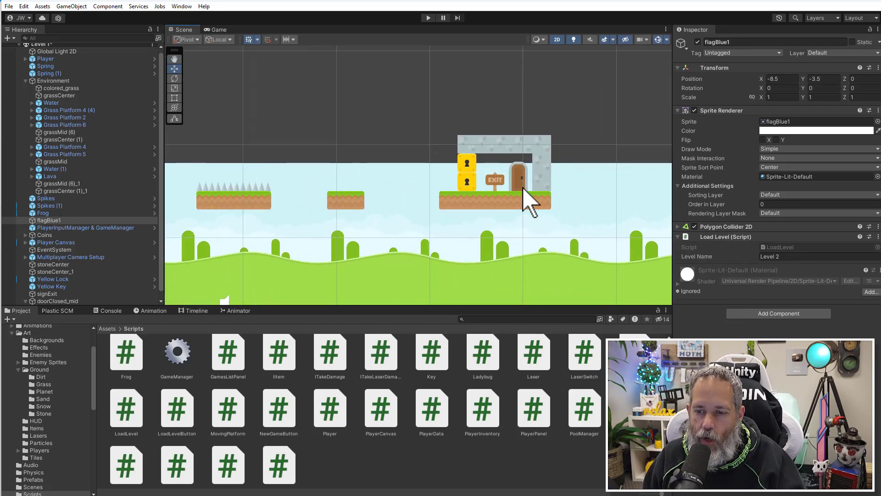
{"action": "right_click", "coordinate": [721, 237]}
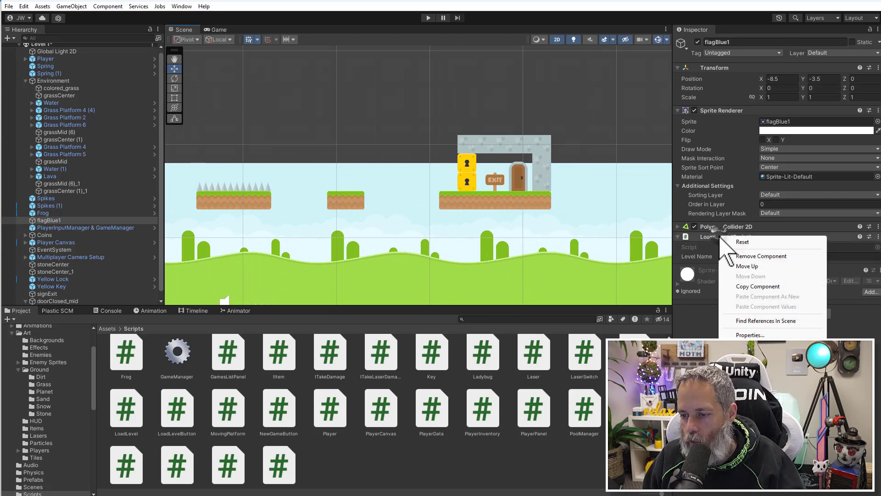
{"action": "left_click", "coordinate": [752, 284]}
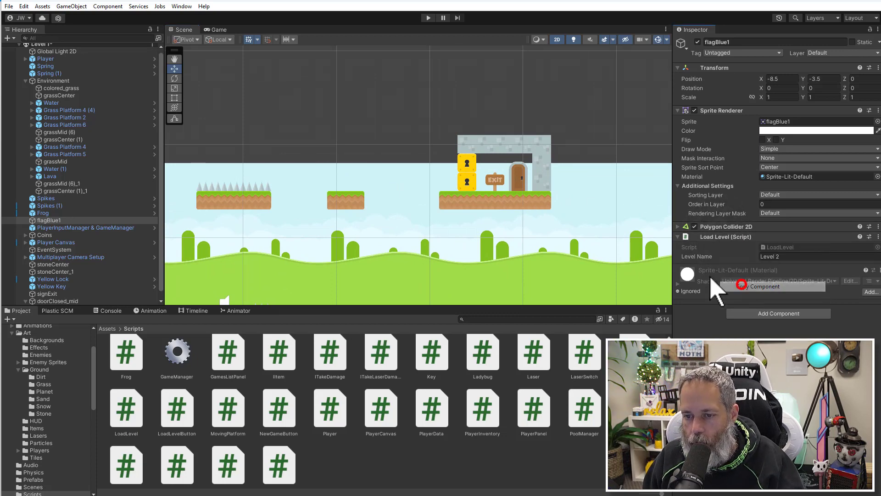
{"action": "left_click", "coordinate": [514, 184]}
{"action": "left_click", "coordinate": [515, 184]}
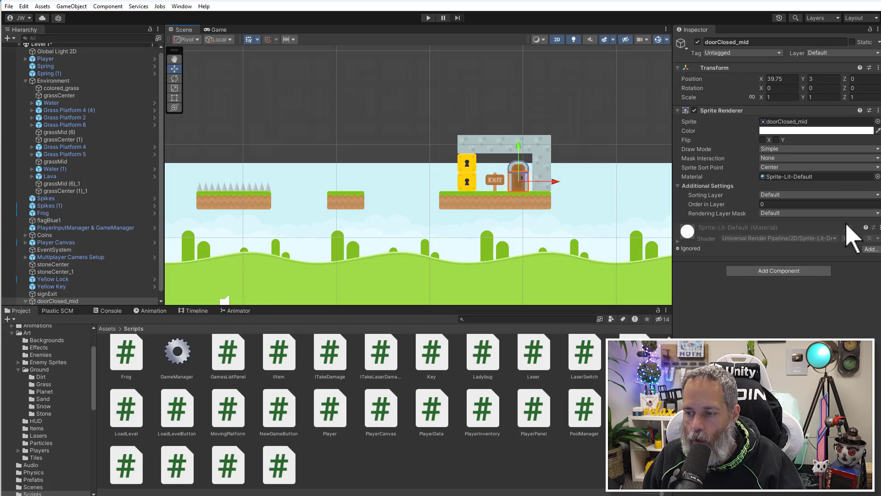
{"action": "left_click", "coordinate": [878, 111]}
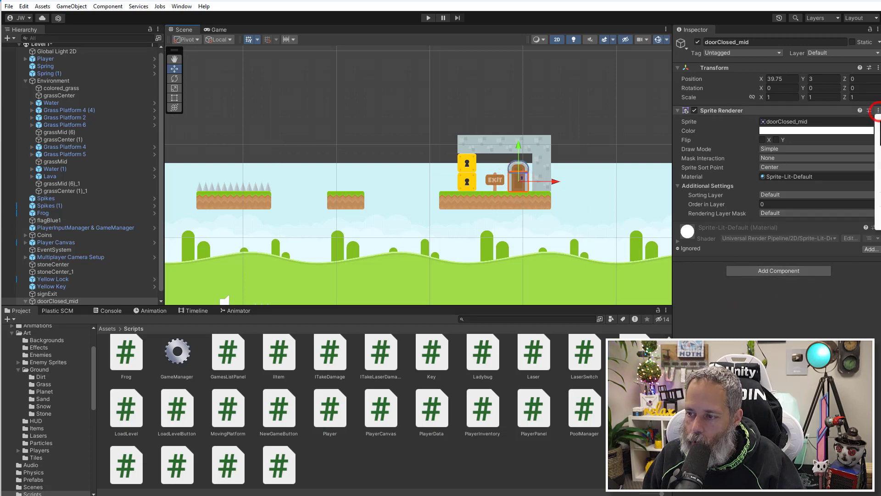
{"action": "left_click", "coordinate": [858, 319]}
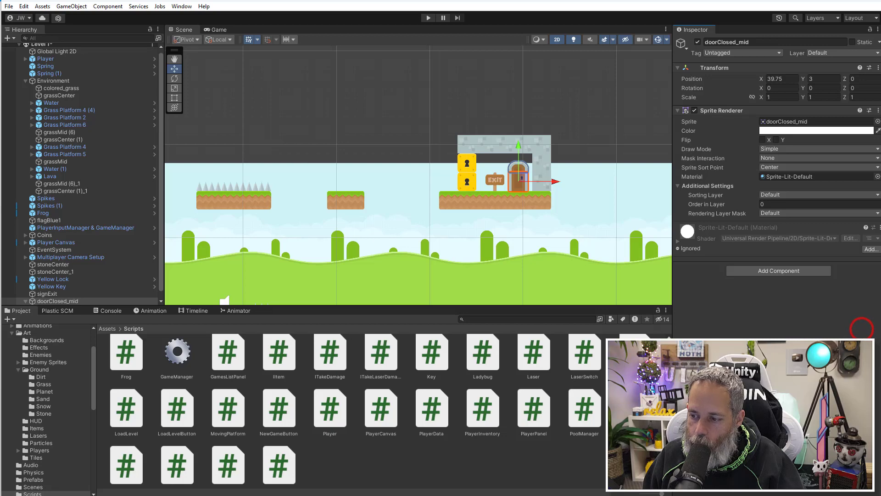
{"action": "left_click_drag", "start_coordinate": [875, 336], "coordinate": [846, 322]}
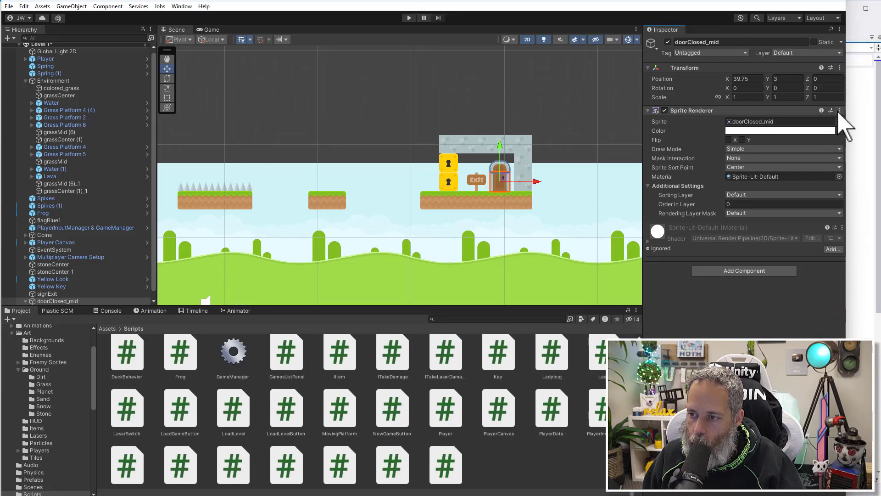
{"action": "left_click", "coordinate": [837, 110]}
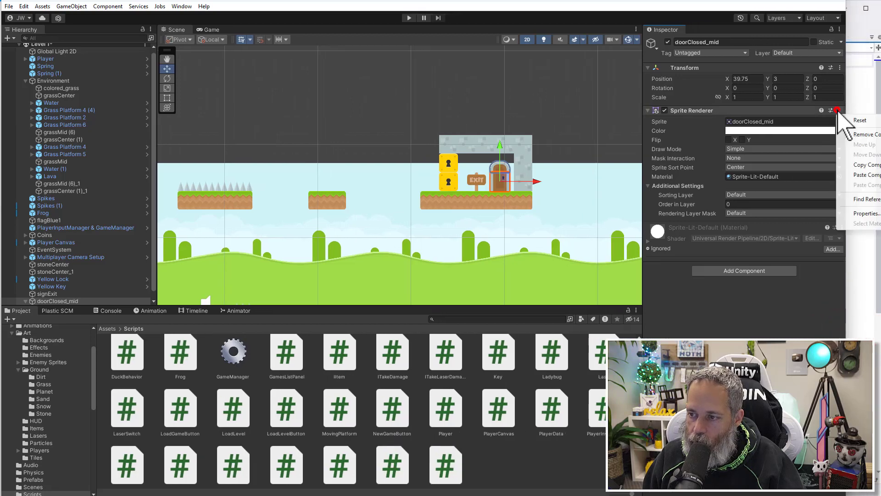
{"action": "left_click", "coordinate": [856, 175]}
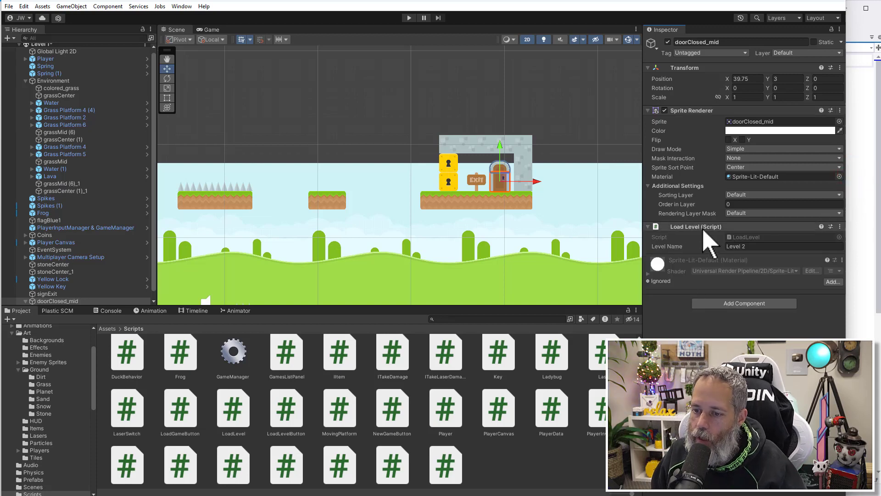
Add a Box Collider 2D component to the lower door object.
{"action": "left_click", "coordinate": [714, 302]}
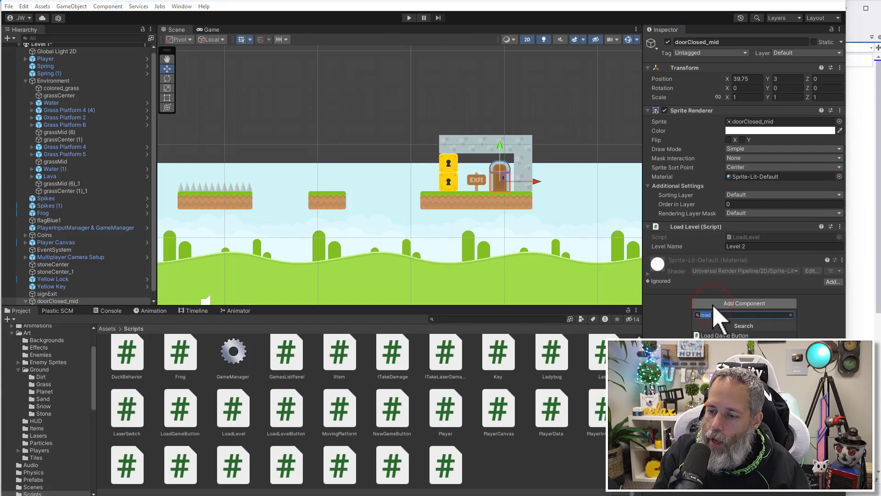
{"action": "type", "text": "col"}
{"action": "key", "text": "Return"}
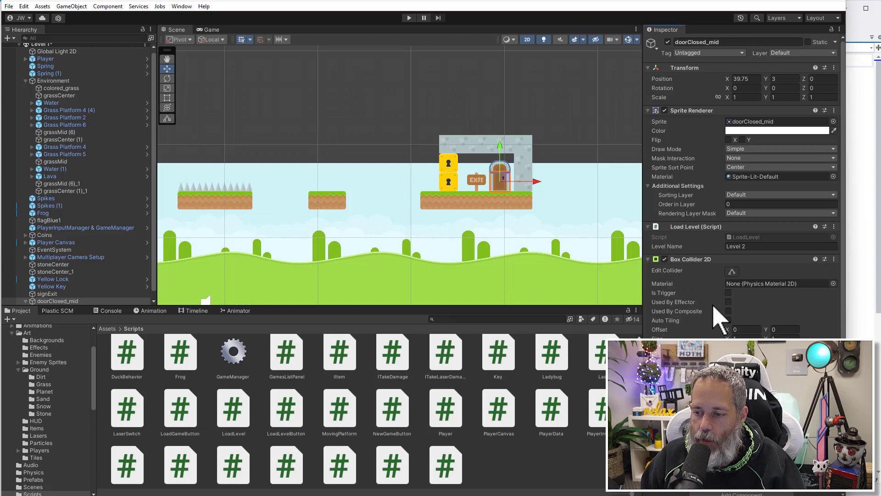
{"action": "left_click_drag", "start_coordinate": [846, 356], "coordinate": [878, 356]}
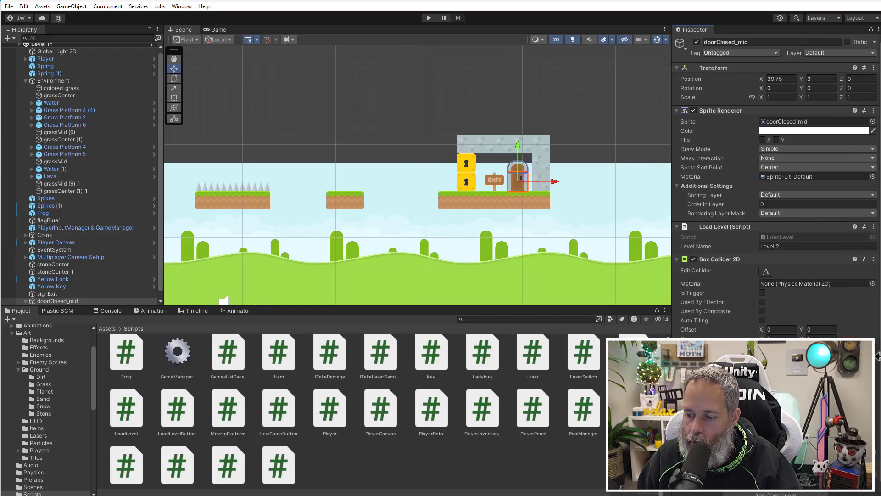
Nest the exit sign and both stone pieces, stoneCenter and stoneCenter_1, under the Environment object.
{"action": "scroll", "coordinate": [597, 209], "scroll_direction": "down", "scroll_amount": 3}
{"action": "middle_click_drag", "start_coordinate": [590, 207], "coordinate": [602, 156]}
{"action": "scroll", "coordinate": [602, 156], "scroll_direction": "down", "scroll_amount": 2}
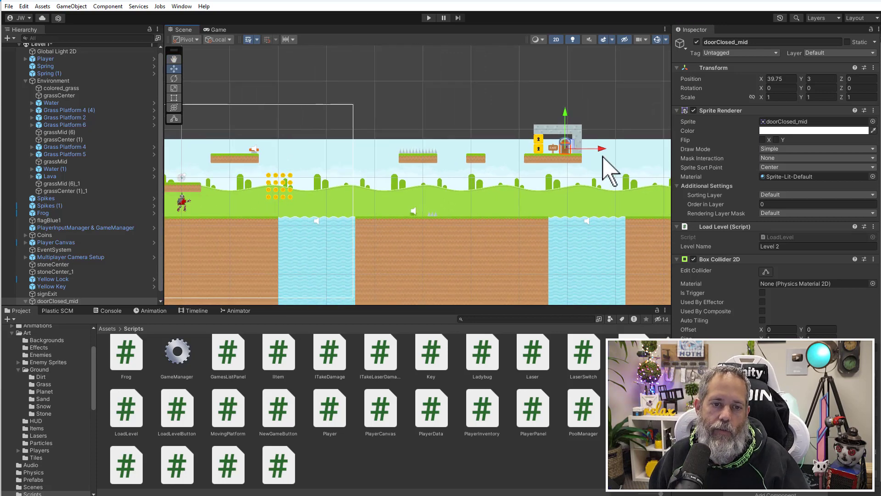
{"action": "left_click", "coordinate": [65, 294]}
{"action": "left_click", "coordinate": [57, 272], "text": "ctrl"}
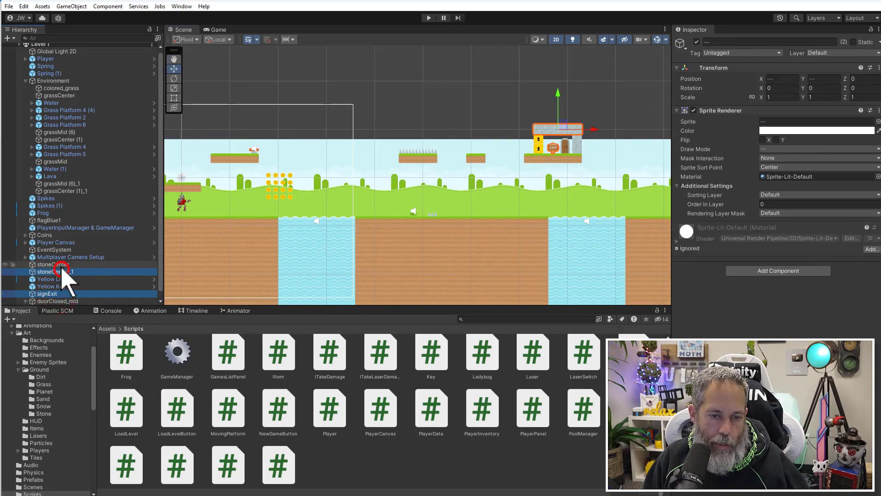
{"action": "left_click", "coordinate": [60, 264], "text": "ctrl"}
{"action": "left_click_drag", "start_coordinate": [54, 265], "coordinate": [50, 81]}
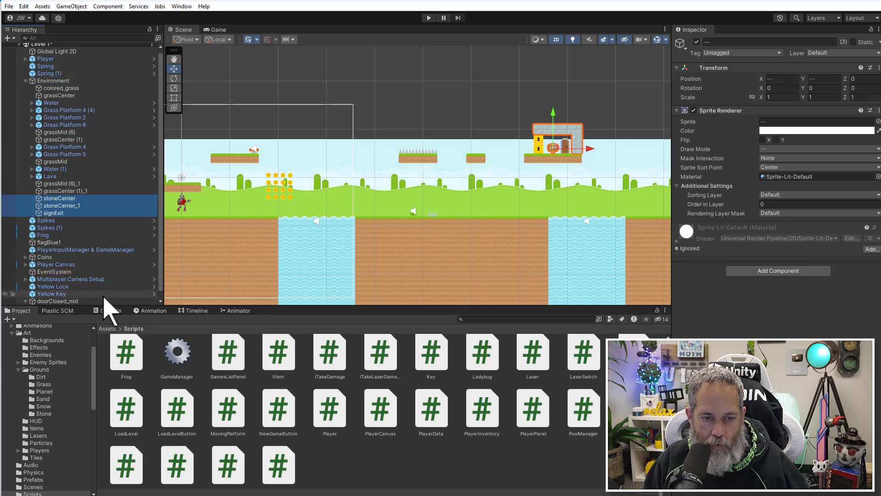
Collapse the Environment object and nest both springs, Spring and Spring (1), under it.
{"action": "left_click", "coordinate": [84, 294]}
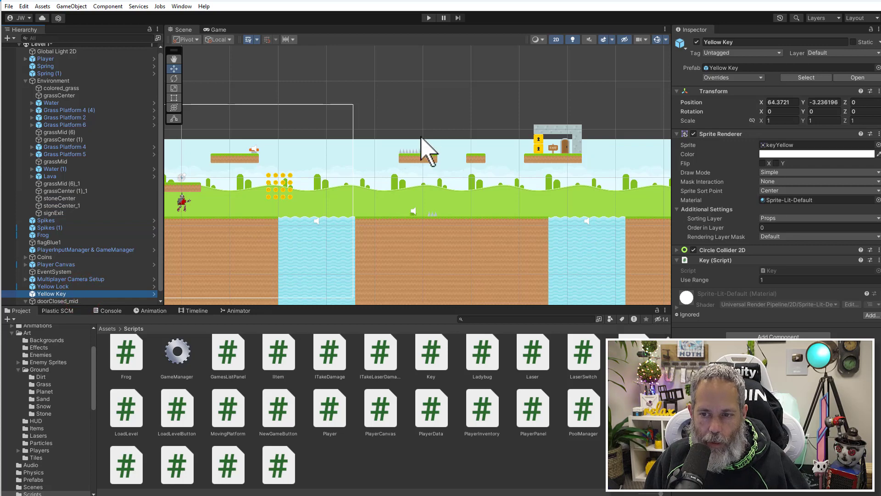
{"action": "scroll", "coordinate": [422, 150], "scroll_direction": "down", "scroll_amount": 1}
{"action": "left_click", "coordinate": [71, 302]}
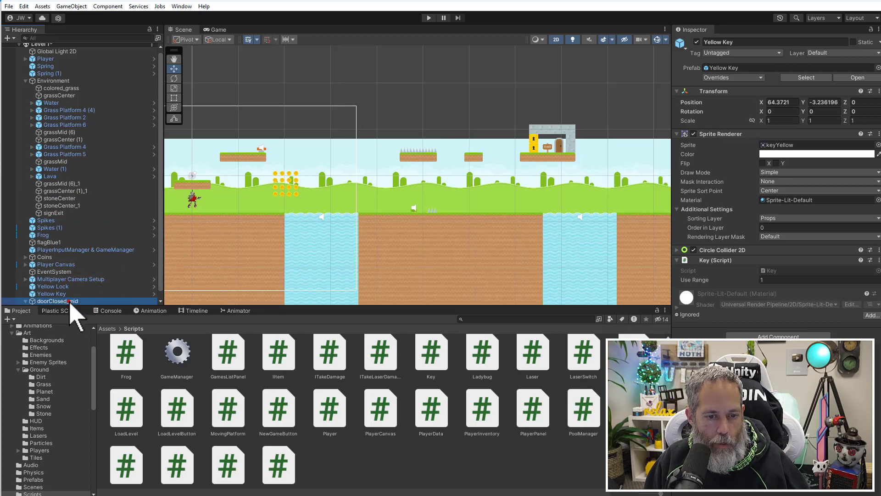
{"action": "left_click", "coordinate": [56, 81]}
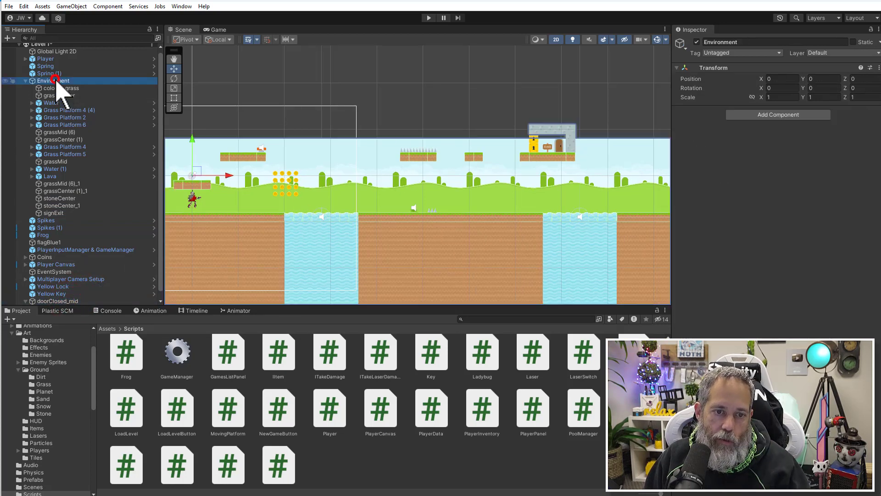
{"action": "key", "text": "Left"}
{"action": "left_click", "coordinate": [55, 76]}
{"action": "left_click", "coordinate": [45, 68], "text": "ctrl"}
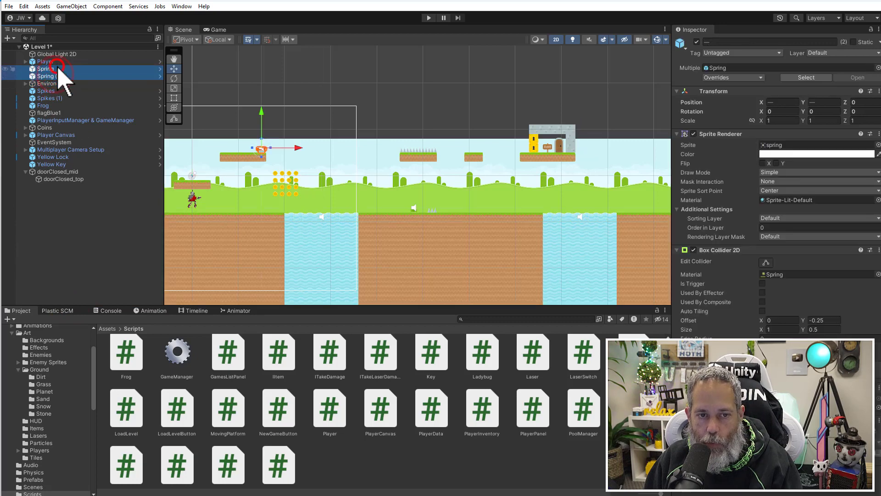
{"action": "left_click_drag", "start_coordinate": [50, 85], "coordinate": [50, 85]}
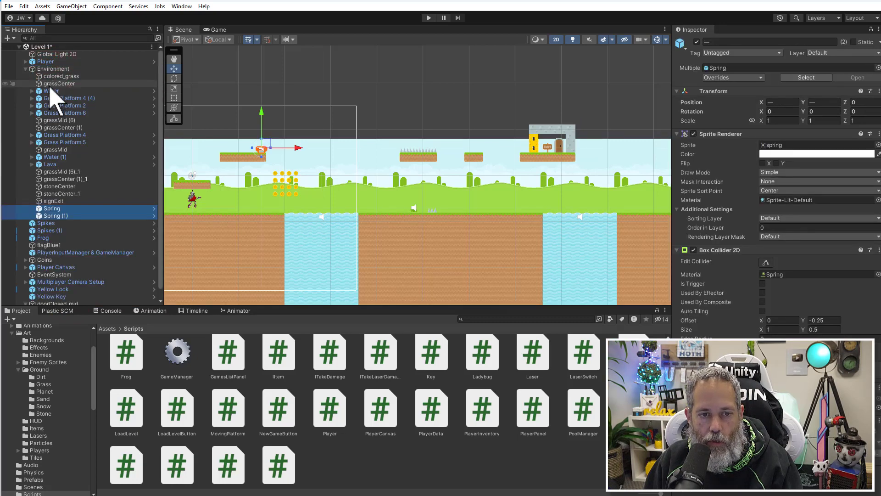
Nest both spike objects, Spikes and Spikes (1), under the Environment object.
{"action": "left_click", "coordinate": [52, 69]}
{"action": "key", "text": "Left"}
{"action": "left_click", "coordinate": [48, 76]}
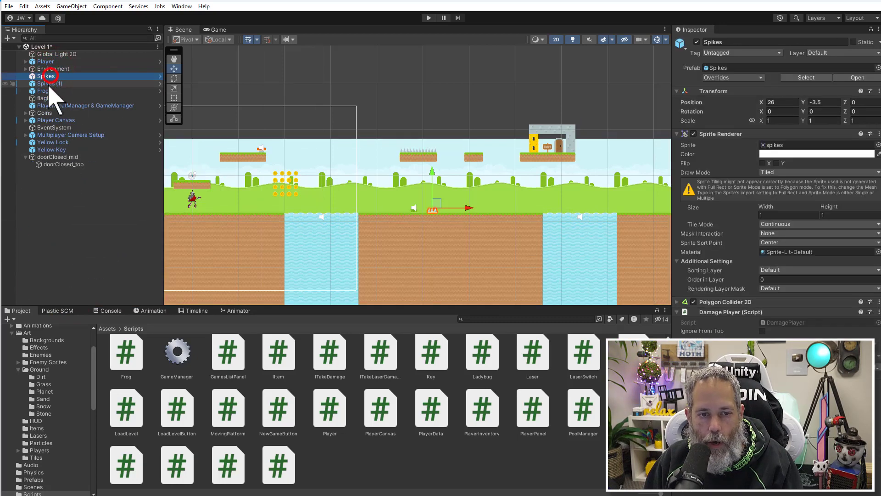
{"action": "left_click", "coordinate": [47, 84], "text": "ctrl"}
{"action": "left_click_drag", "start_coordinate": [48, 84], "coordinate": [53, 68]}
Nest the Yellow Lock and Yellow Key under the Environment object.
{"action": "left_click", "coordinate": [84, 141]}
{"action": "key", "text": "Left"}
{"action": "key", "text": "Left"}
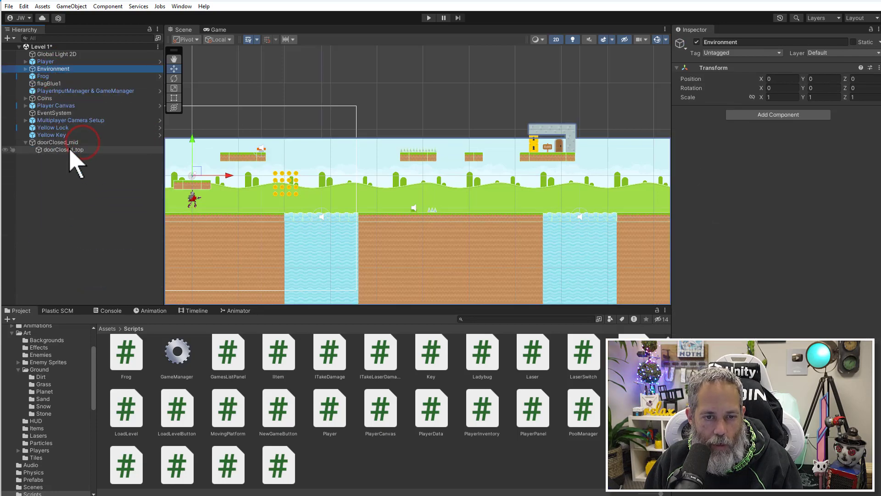
{"action": "left_click", "coordinate": [61, 141]}
{"action": "left_click", "coordinate": [62, 136]}
{"action": "key", "text": "shift+Up"}
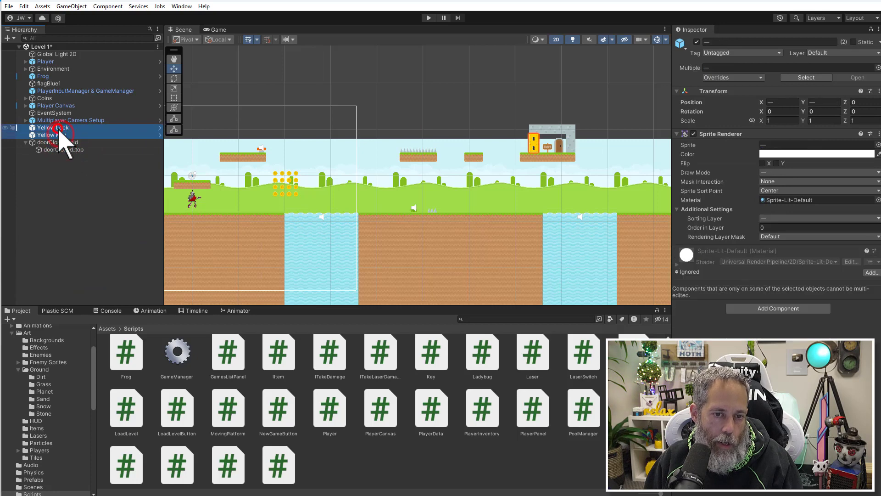
{"action": "left_click_drag", "start_coordinate": [52, 128], "coordinate": [52, 68]}
Nest doorClosed_mid with its top part under the Environment object, collapse the group, and save the scene.
{"action": "left_click", "coordinate": [53, 75]}
{"action": "key", "text": "Left"}
{"action": "key", "text": "Left"}
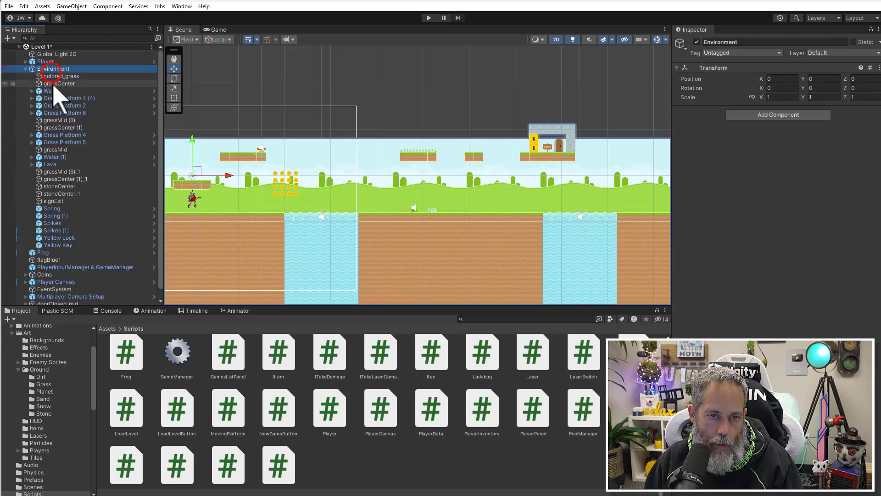
{"action": "left_click_drag", "start_coordinate": [58, 130], "coordinate": [57, 69]}
{"action": "left_click", "coordinate": [57, 69]}
{"action": "key", "text": "Left"}
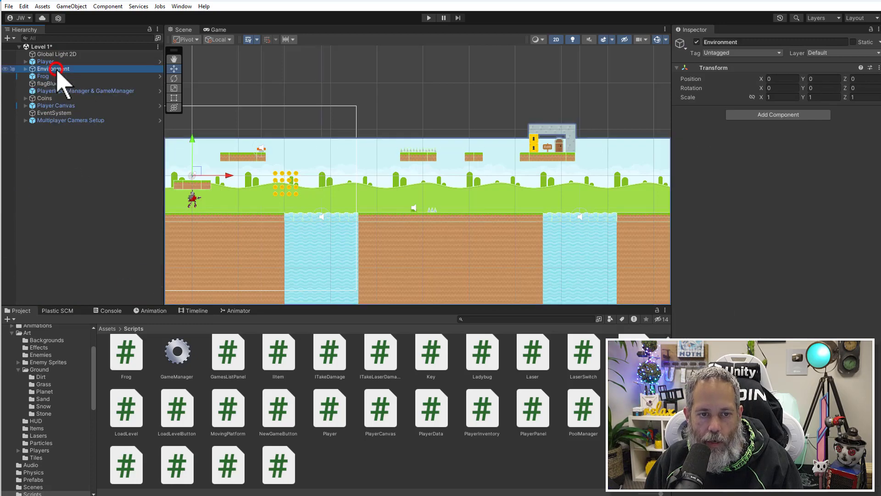
{"action": "left_click", "coordinate": [63, 140]}
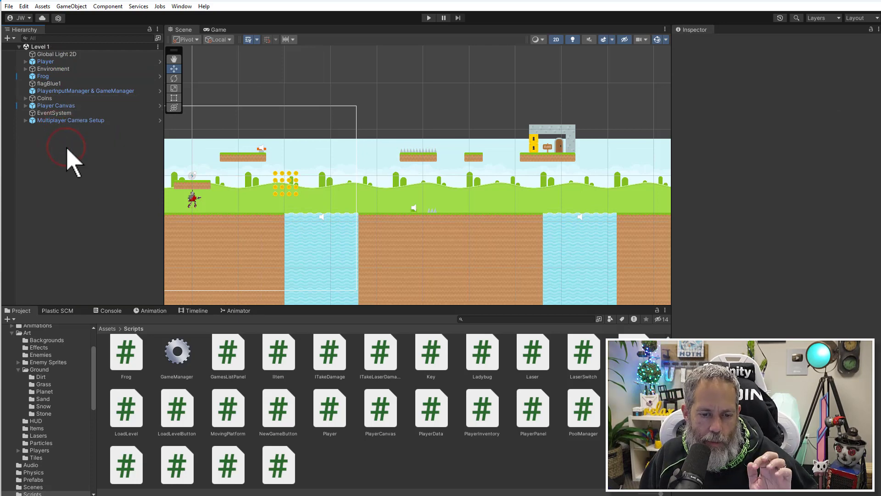
Open the pending Plastic SCM changes and start a check-in comment.
{"action": "left_click", "coordinate": [70, 310]}
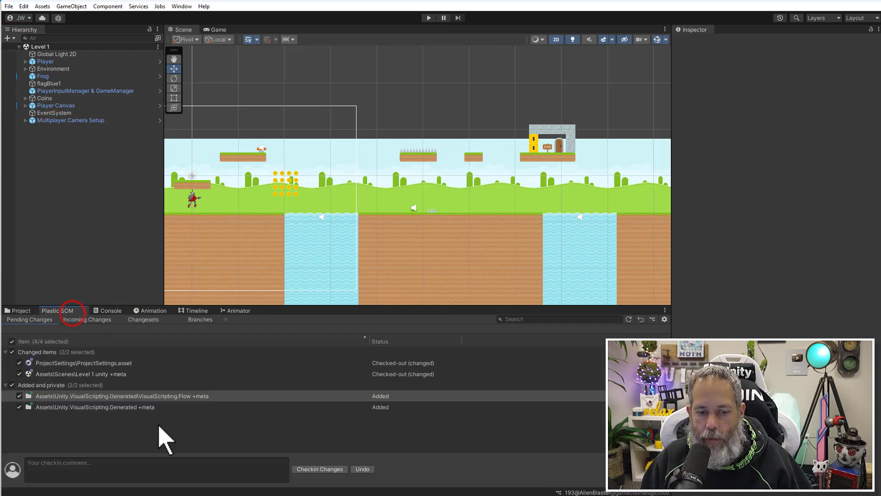
{"action": "left_click", "coordinate": [150, 466]}
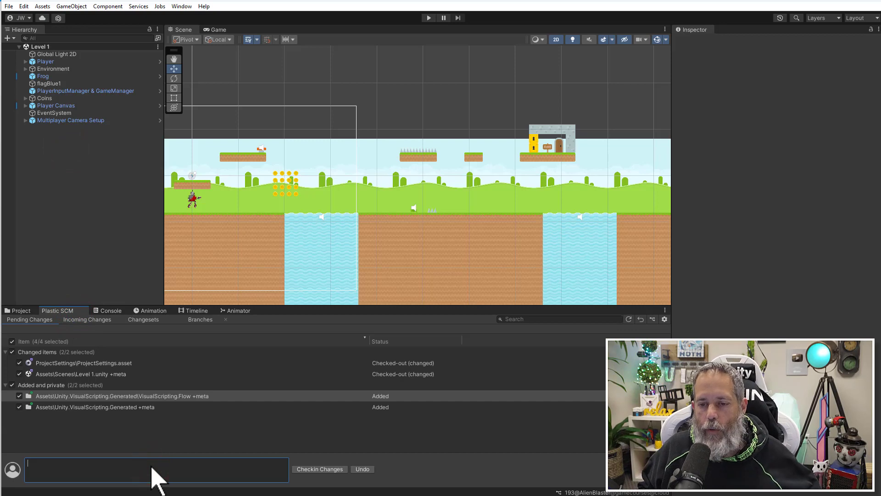